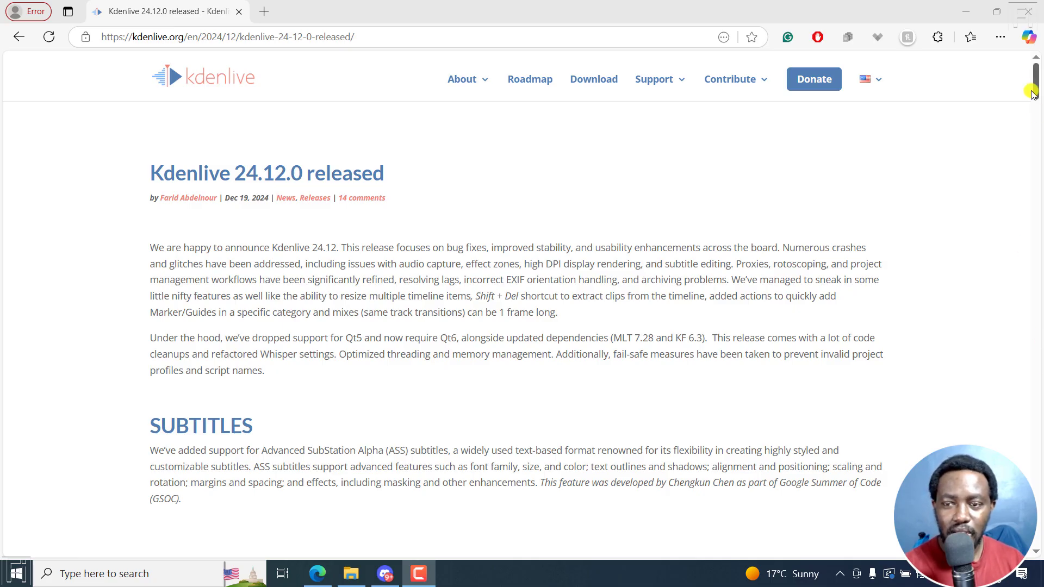
# - Scroll the Kdenlive 24.12.0 release notes past the ASS subtitle features to the Subtitle Manager screenshots
pyautogui.moveTo(1036, 87)
pyautogui.mouseDown()
pyautogui.moveTo(1036, 114)
pyautogui.moveTo(1035, 103)
pyautogui.mouseUp()
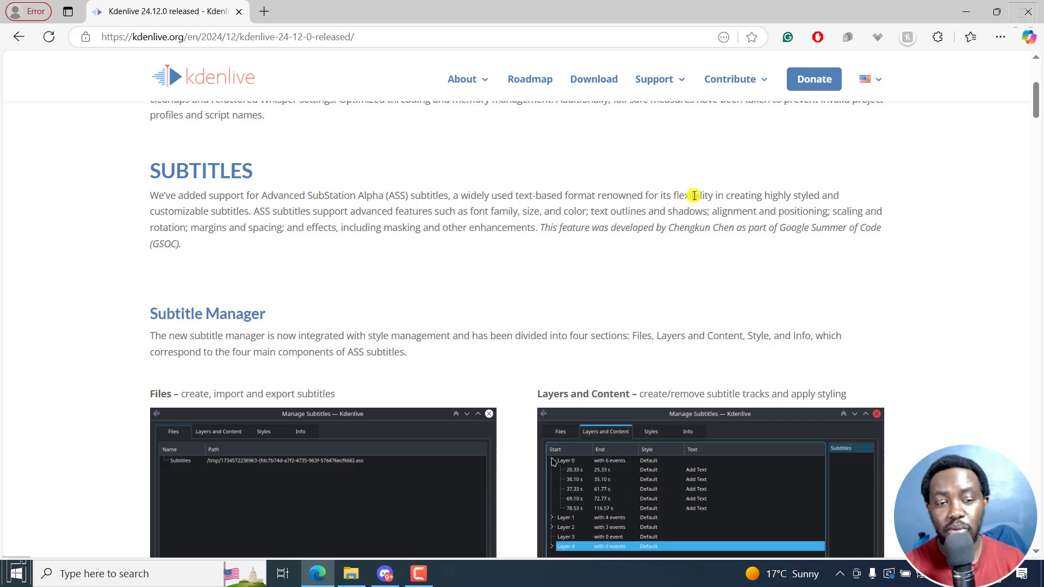
pyautogui.moveTo(244, 211); pyautogui.dragTo(741, 211)
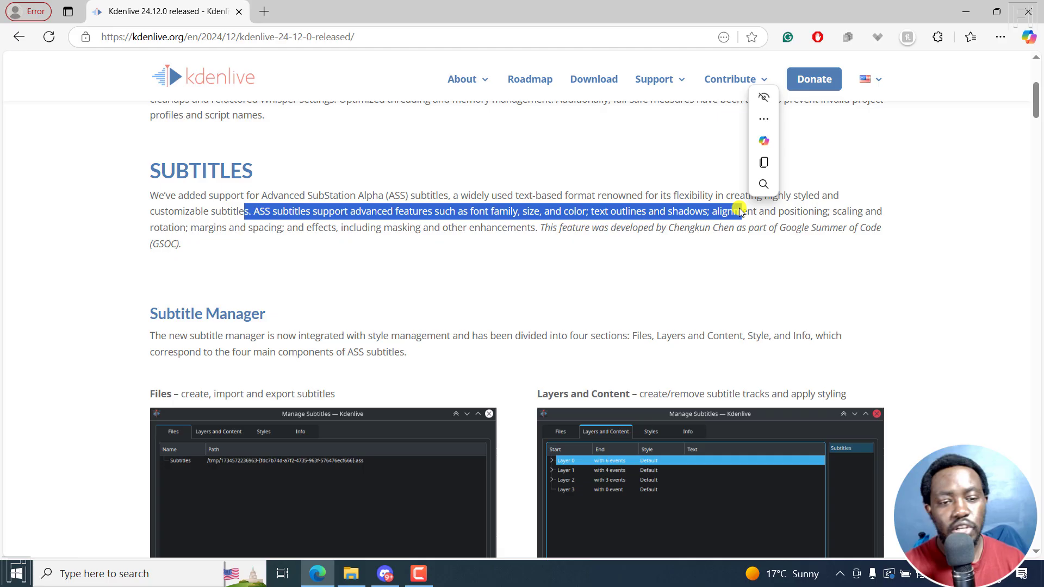
pyautogui.click(574, 266)
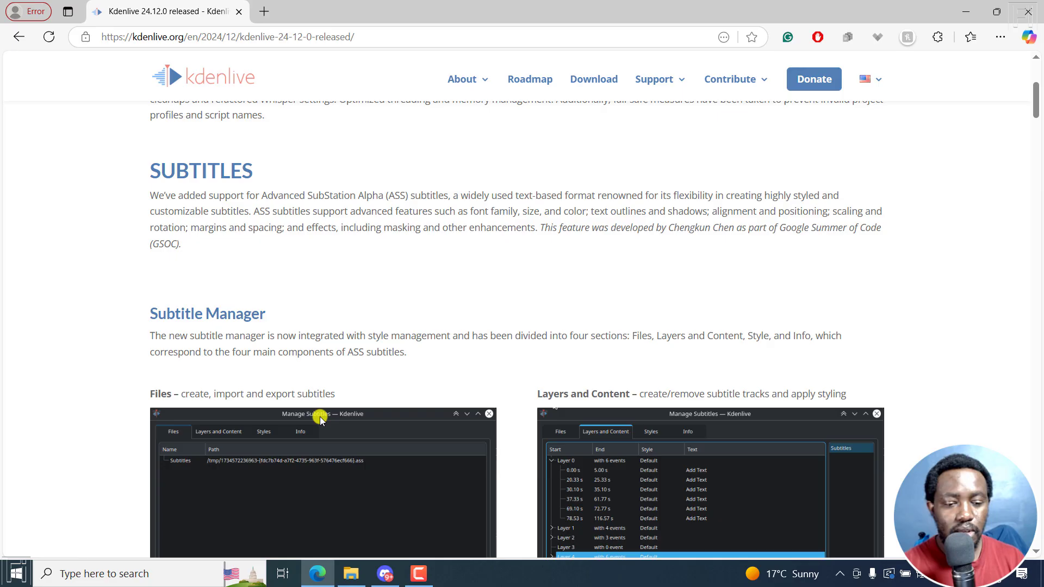
pyautogui.scroll(-4, 1039, 96)
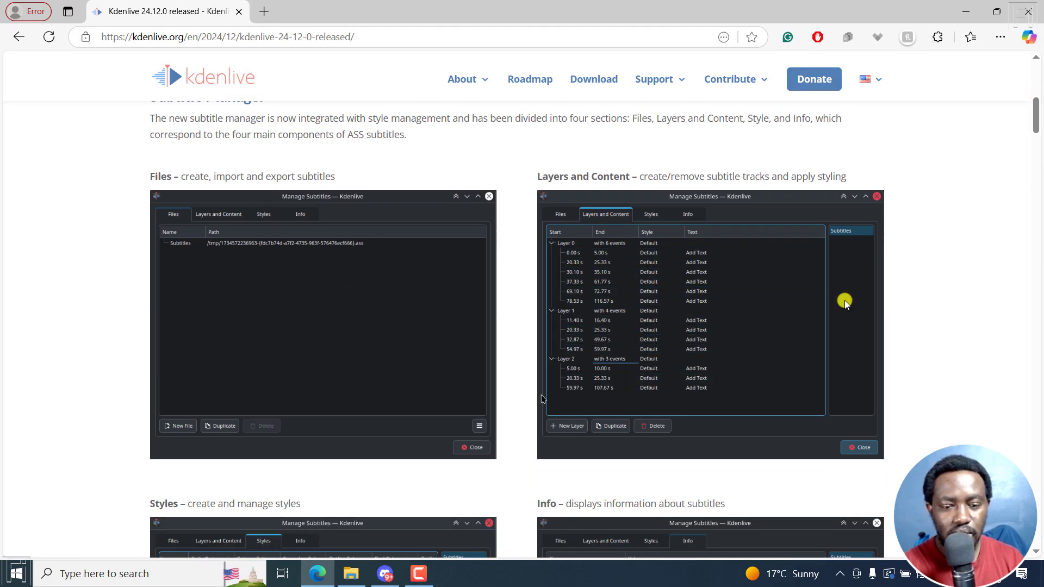
# - Launch Kdenlive from Windows search and confirm it is version 24.12.0 in About Kdenlive
pyautogui.click(85, 584)
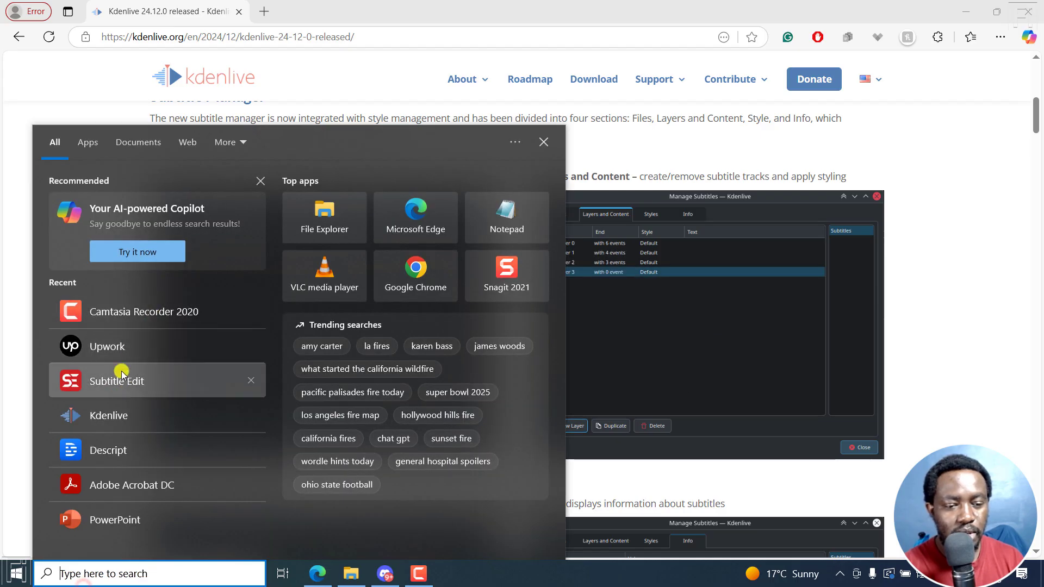
pyautogui.click(110, 416)
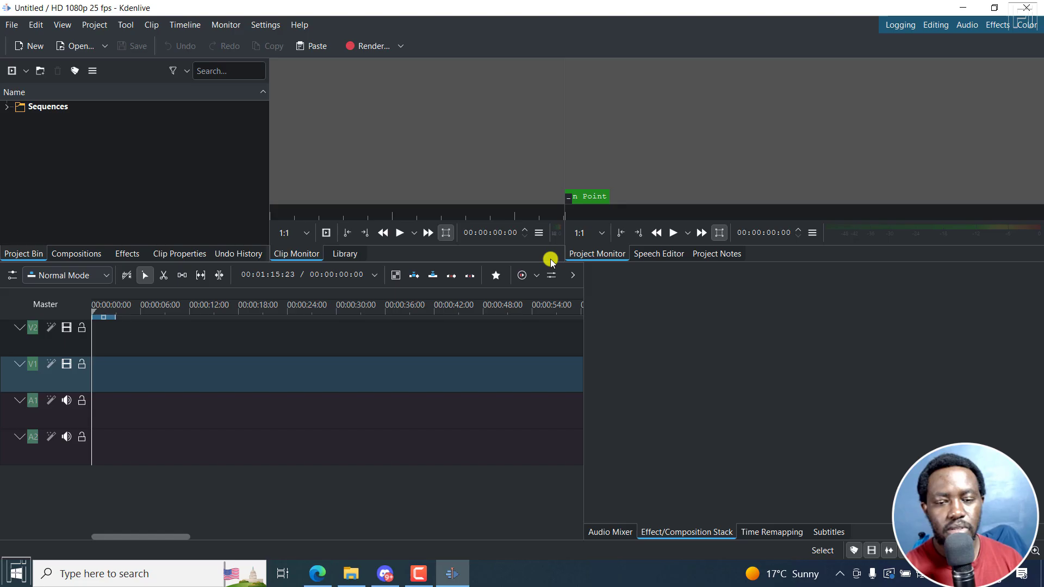
pyautogui.click(297, 25)
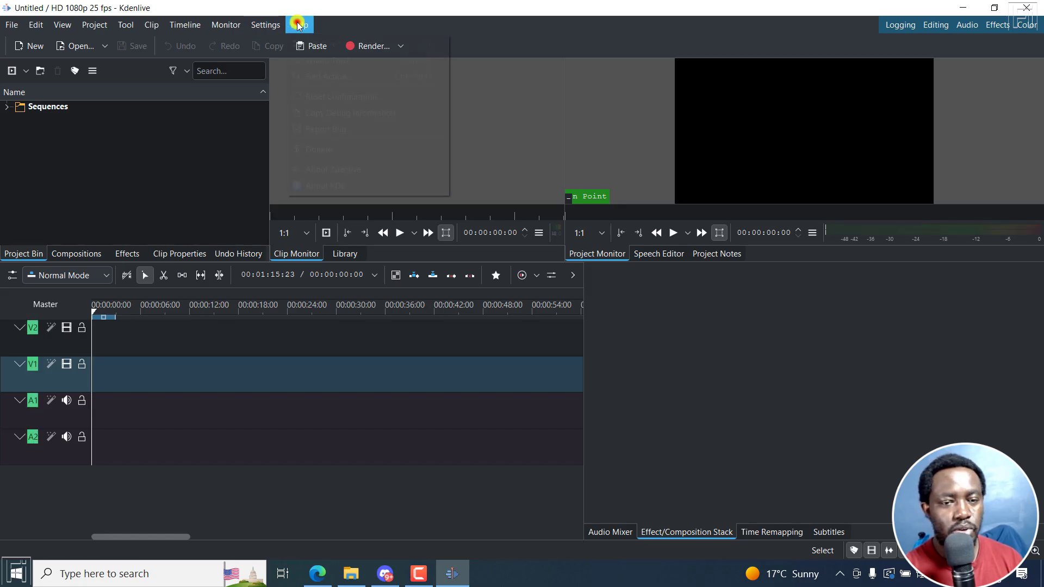
pyautogui.click(327, 166)
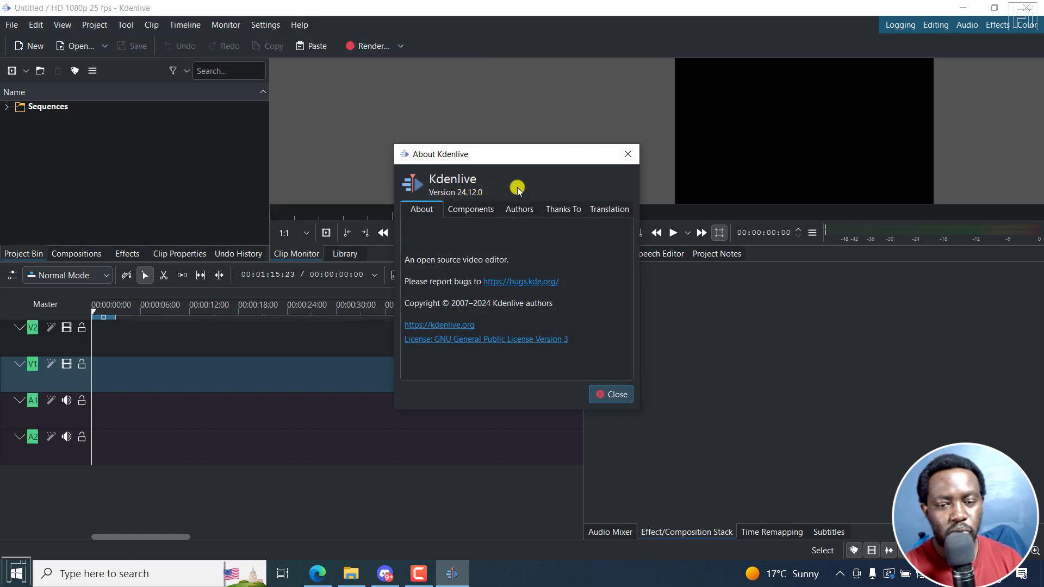
pyautogui.click(628, 154)
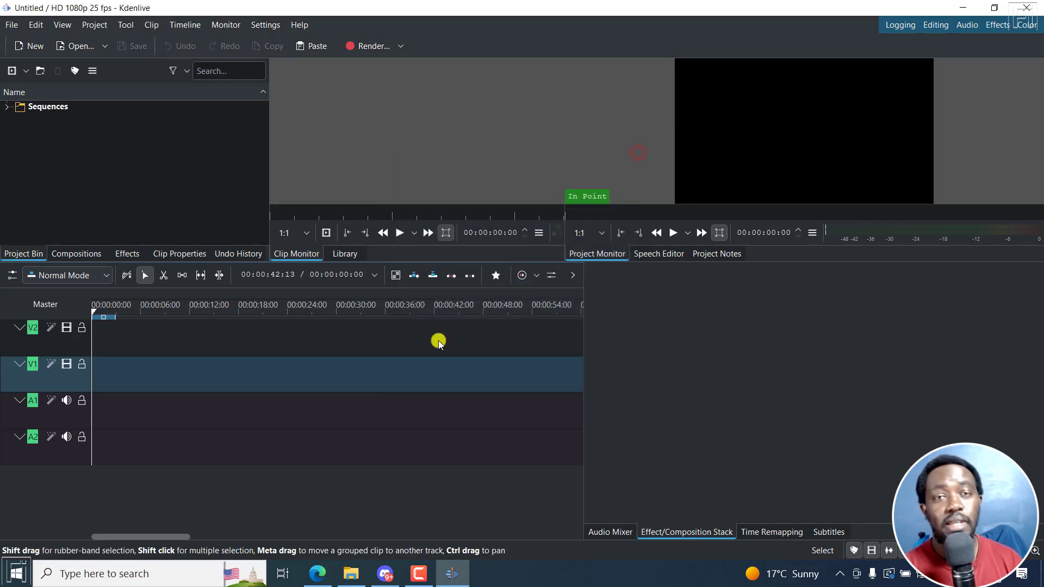
# - Add Clip 3.mp4 from Filmora 14 - Tutorial to the bin, switch to 1080p 30 fps, and place it at the timeline start
pyautogui.click(352, 574)
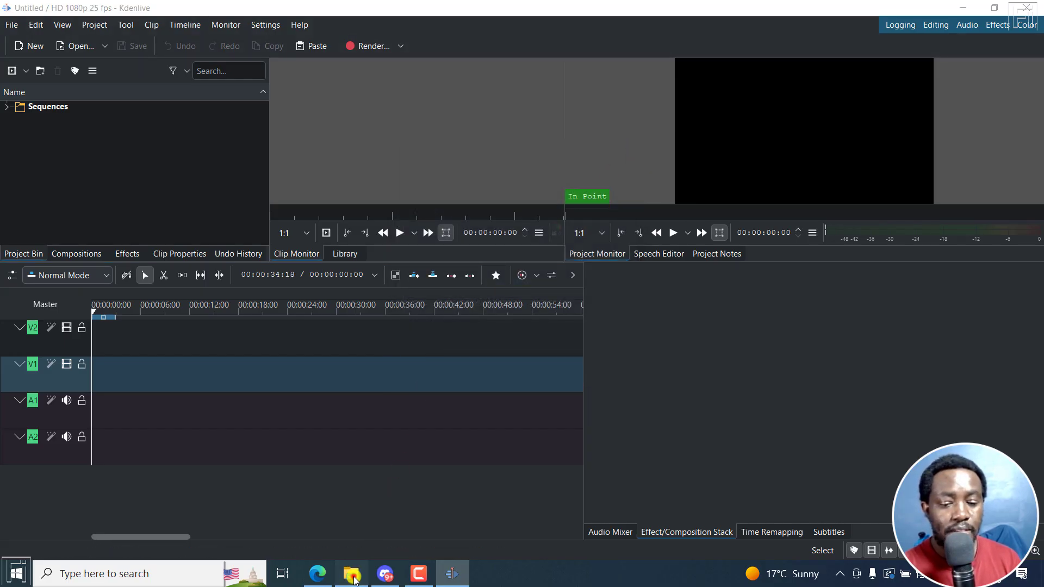
pyautogui.scroll(1, 800, 173)
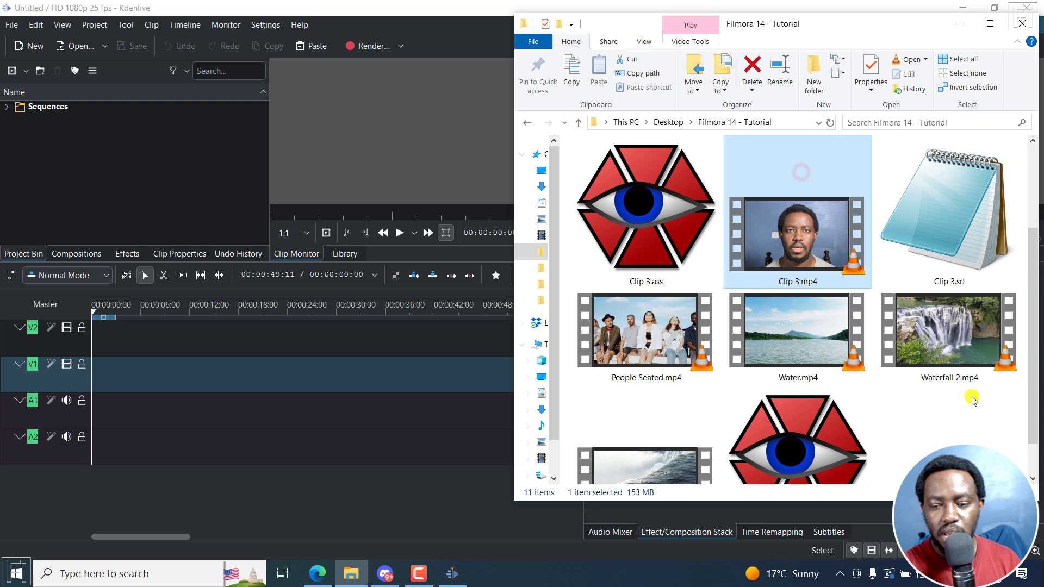
pyautogui.click(966, 426)
pyautogui.click(640, 232)
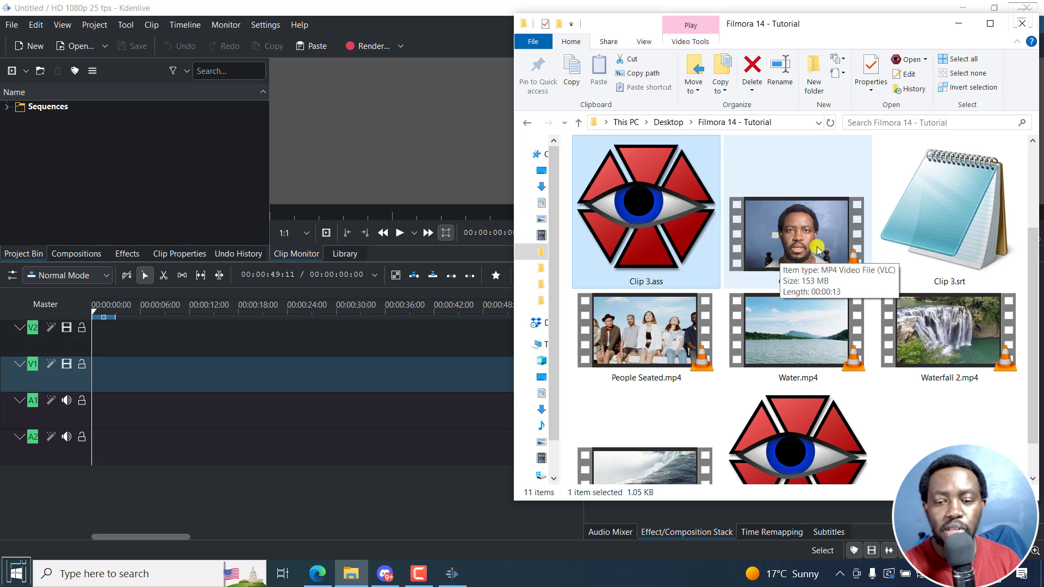
pyautogui.click(787, 240)
pyautogui.moveTo(794, 241); pyautogui.dragTo(133, 190)
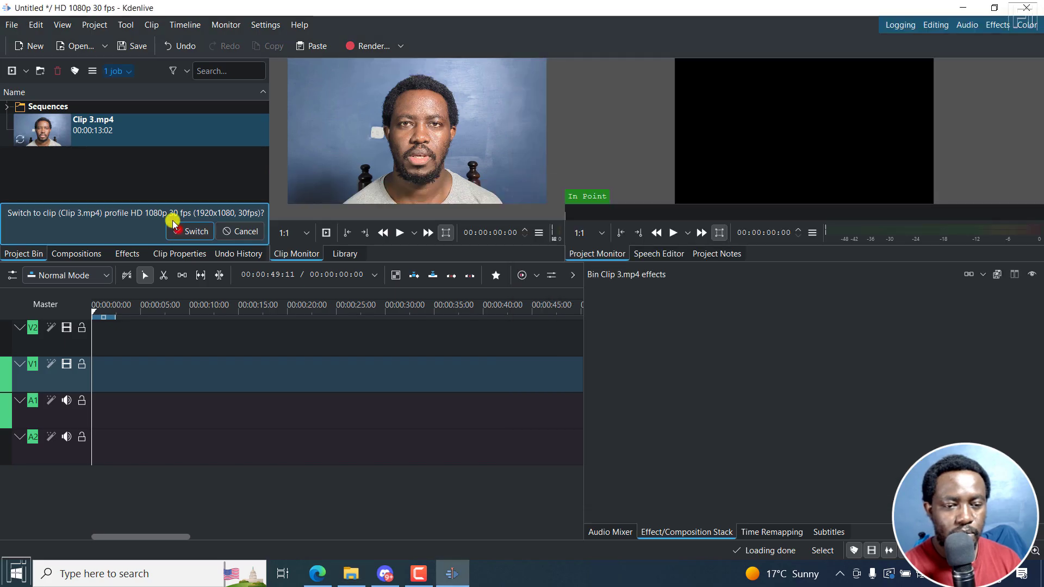
pyautogui.click(178, 229)
pyautogui.moveTo(92, 135); pyautogui.dragTo(85, 386)
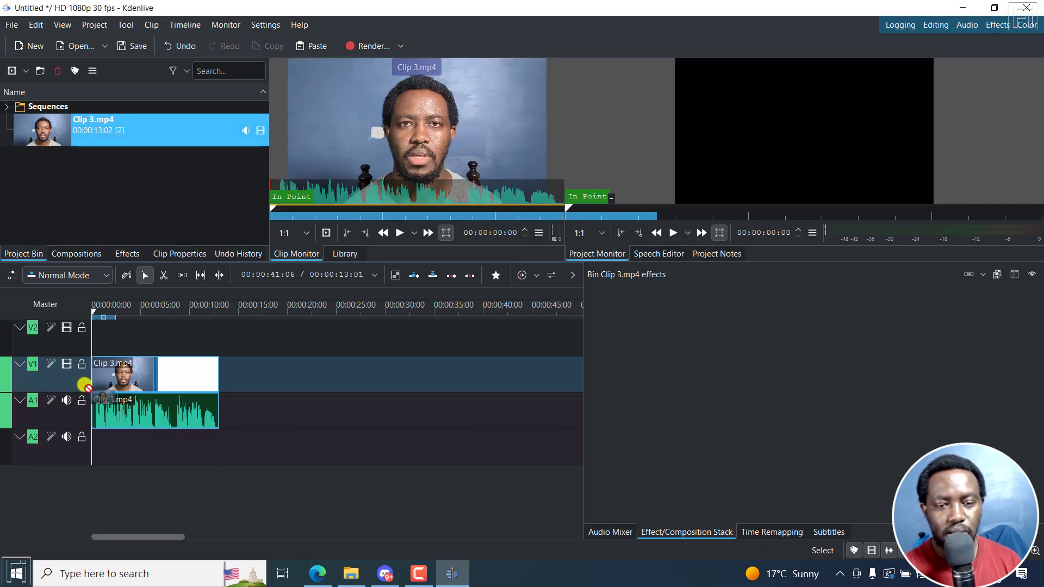
# - Choose Import Subtitle File and load Clip 3.ass
pyautogui.click(95, 25)
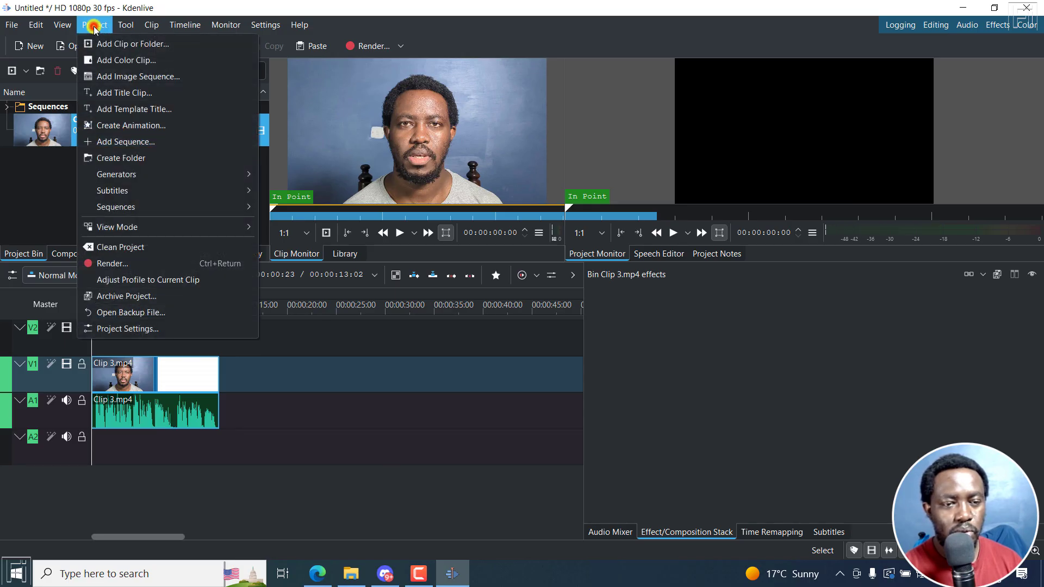
pyautogui.moveTo(147, 187)
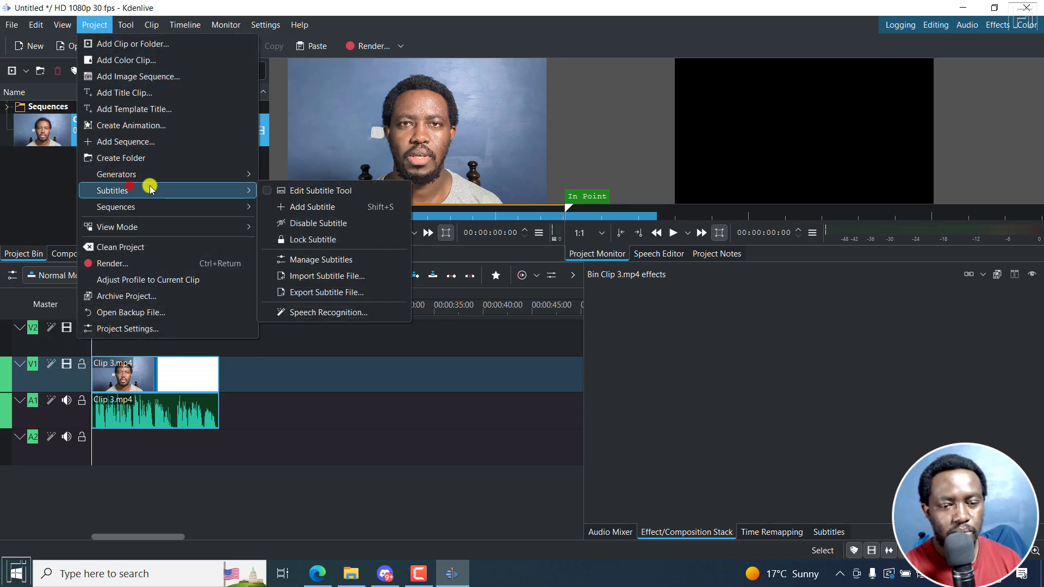
pyautogui.click(337, 276)
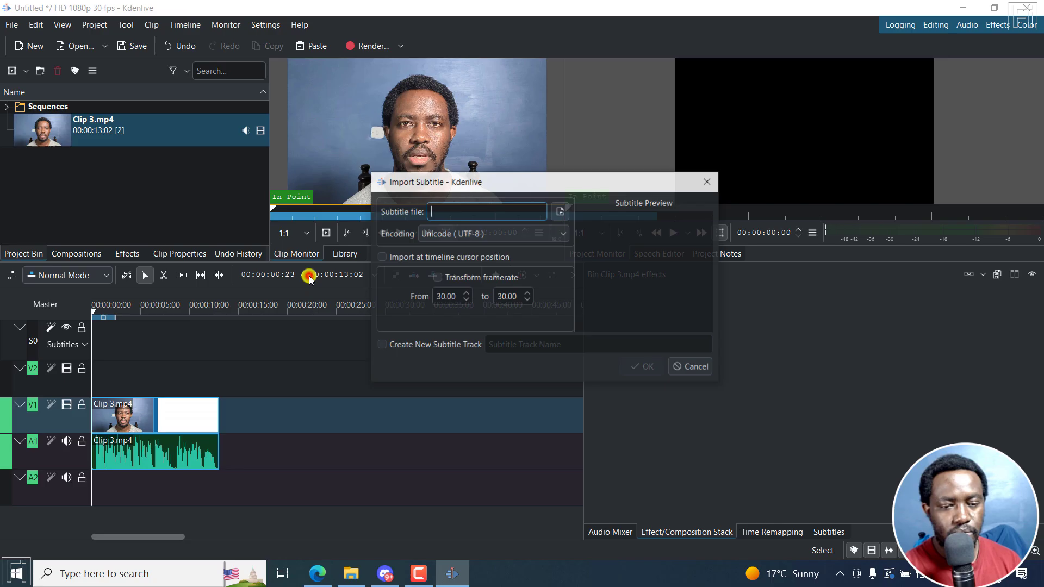
pyautogui.click(557, 208)
pyautogui.click(549, 321)
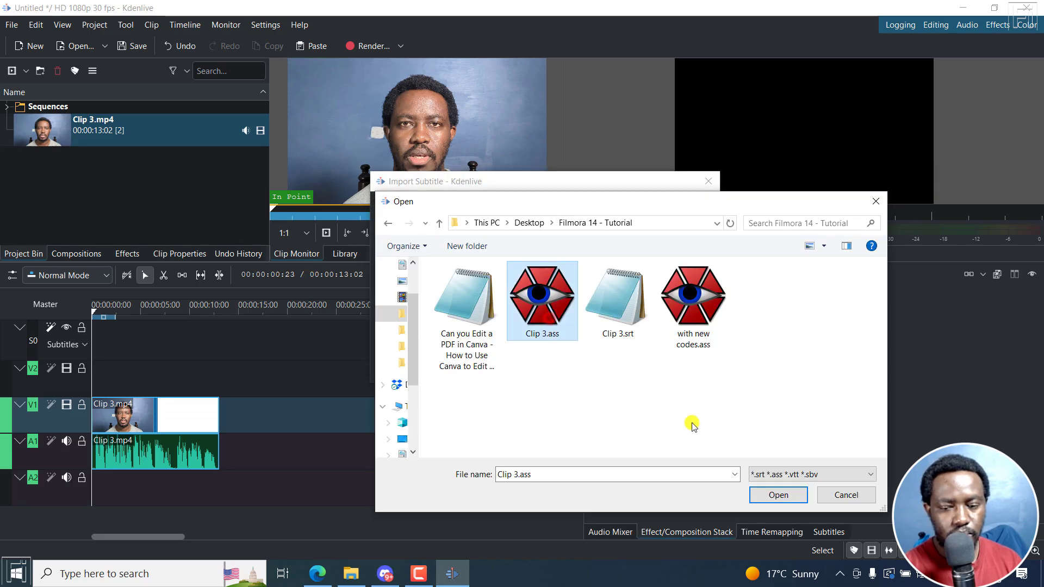
pyautogui.click(771, 494)
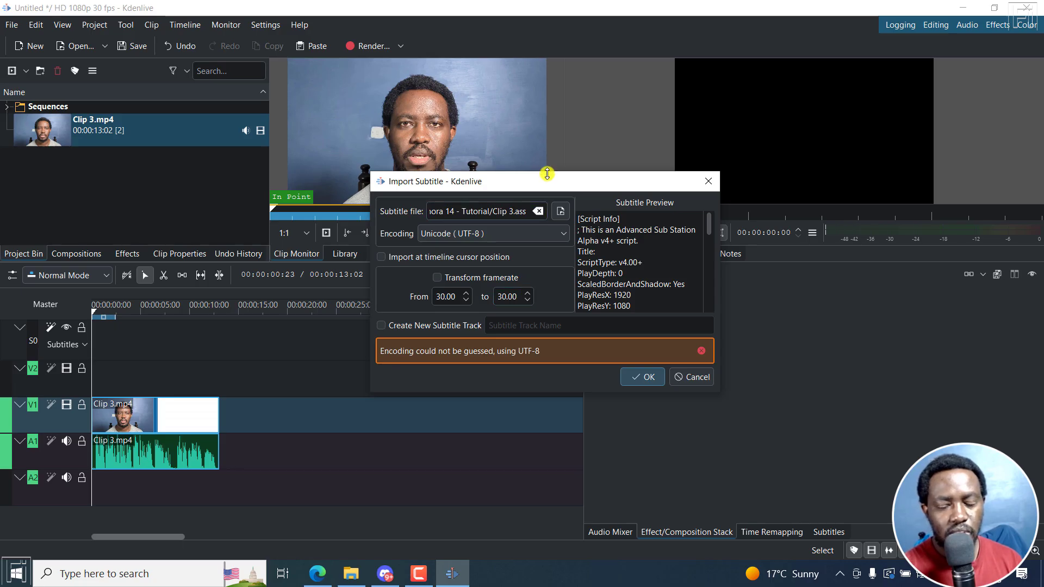
# - Enlarge the Import Subtitle dialog to read the full ASS script and dialogue preview
pyautogui.moveTo(547, 173); pyautogui.dragTo(537, 36)
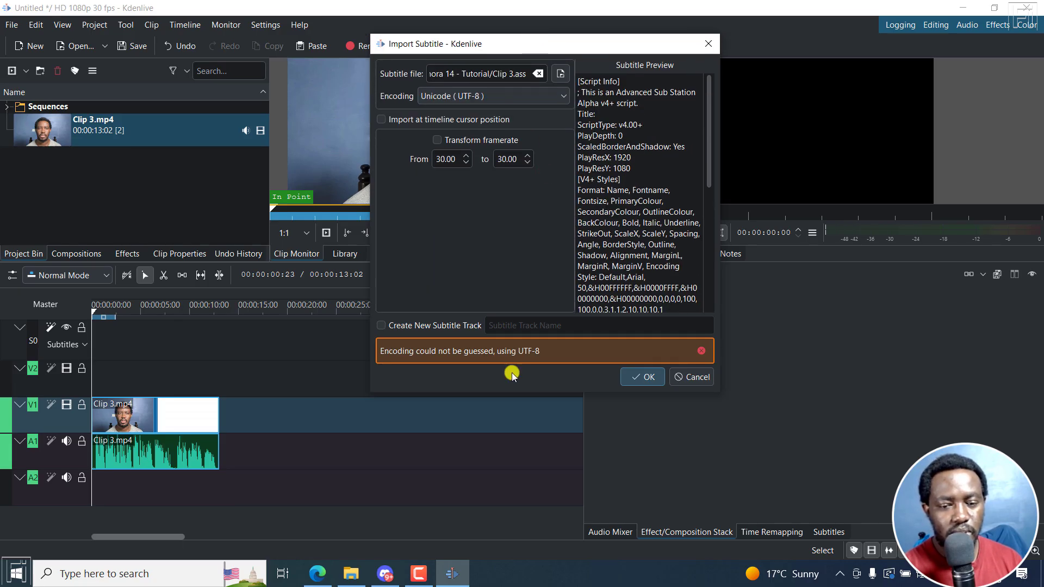
pyautogui.moveTo(508, 392); pyautogui.dragTo(515, 519)
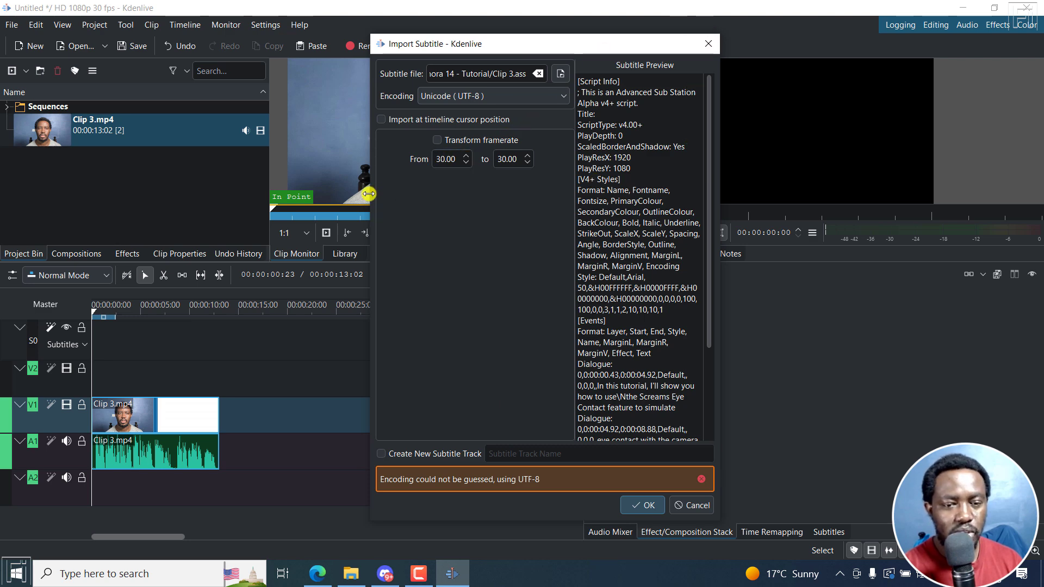
pyautogui.moveTo(369, 194); pyautogui.dragTo(146, 193)
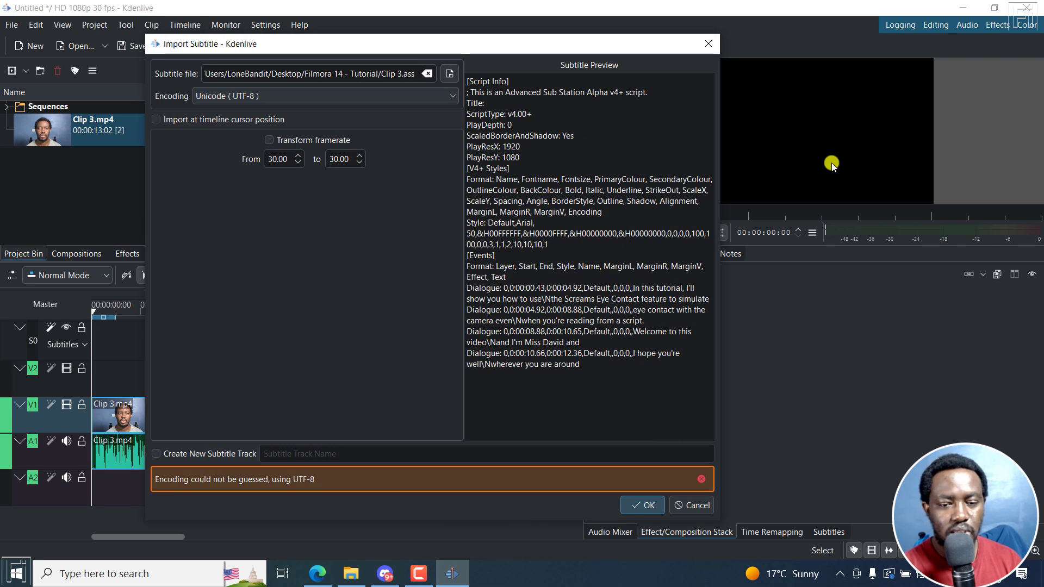
pyautogui.moveTo(720, 157); pyautogui.dragTo(926, 148)
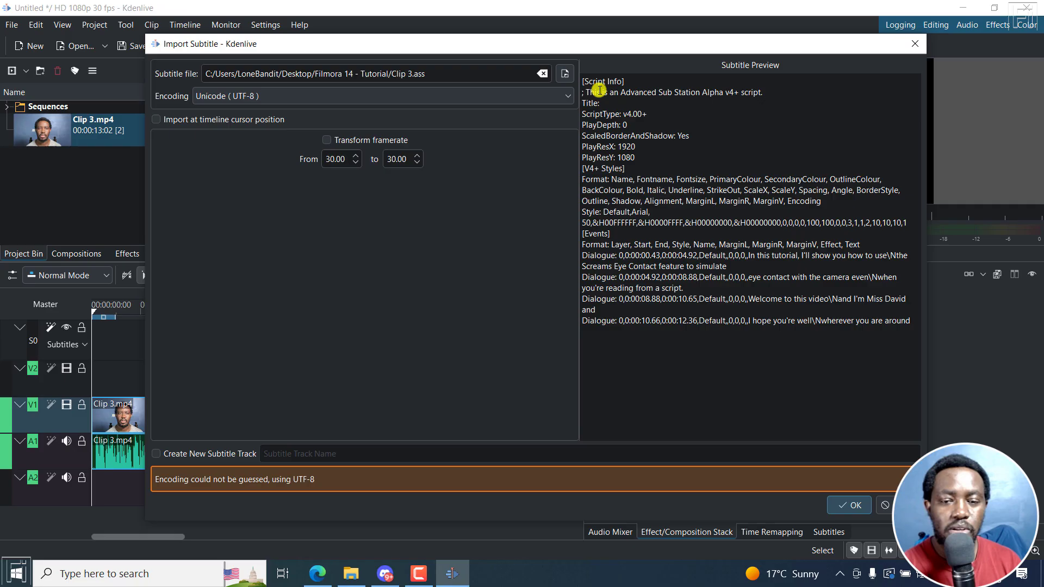
pyautogui.moveTo(598, 90); pyautogui.dragTo(713, 93)
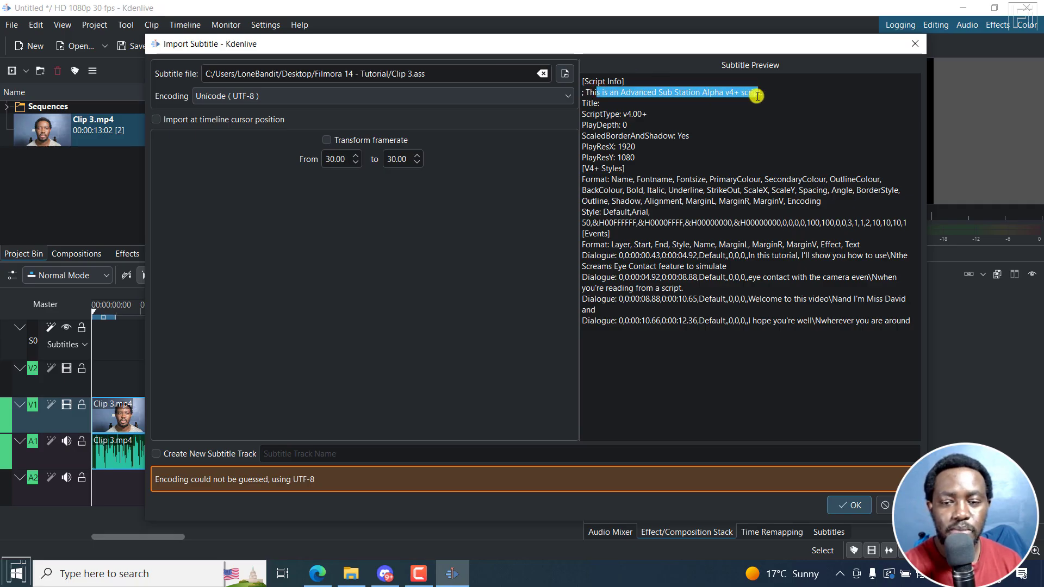
pyautogui.click(621, 122)
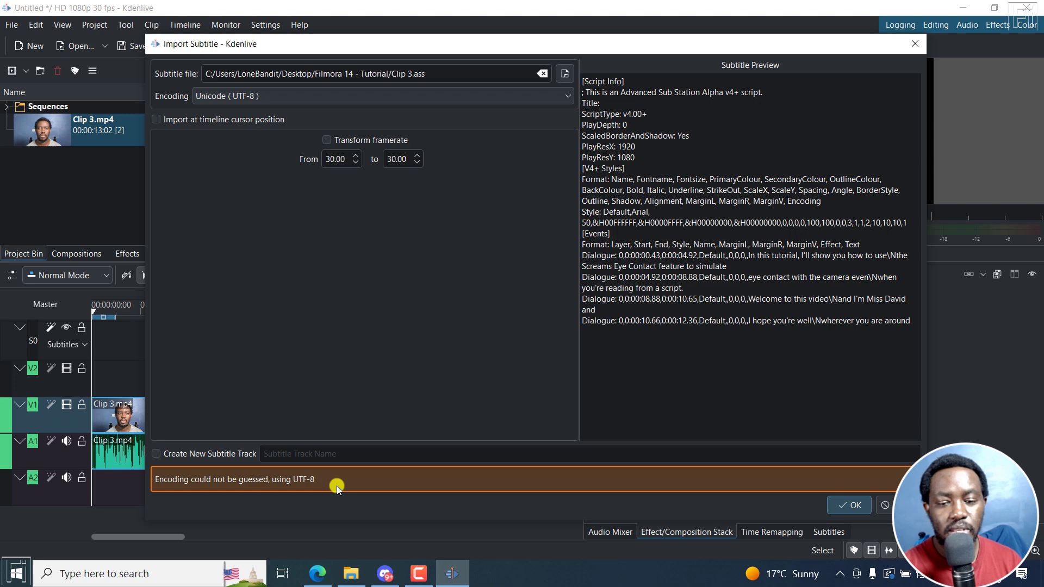
# - Import the Clip 3.ass subtitles onto the timeline and enlarge the monitors
pyautogui.click(849, 506)
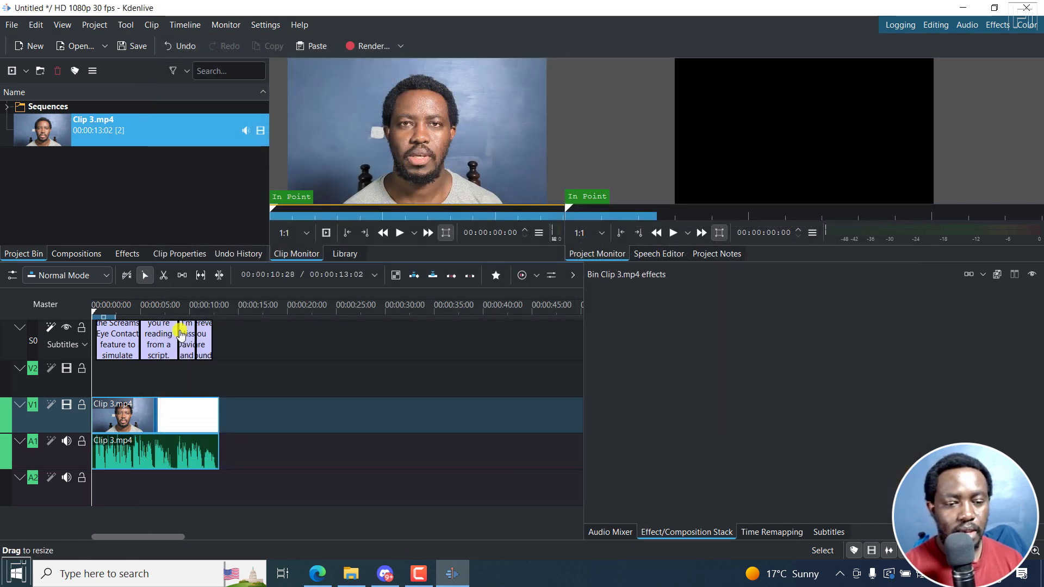
pyautogui.click(112, 305)
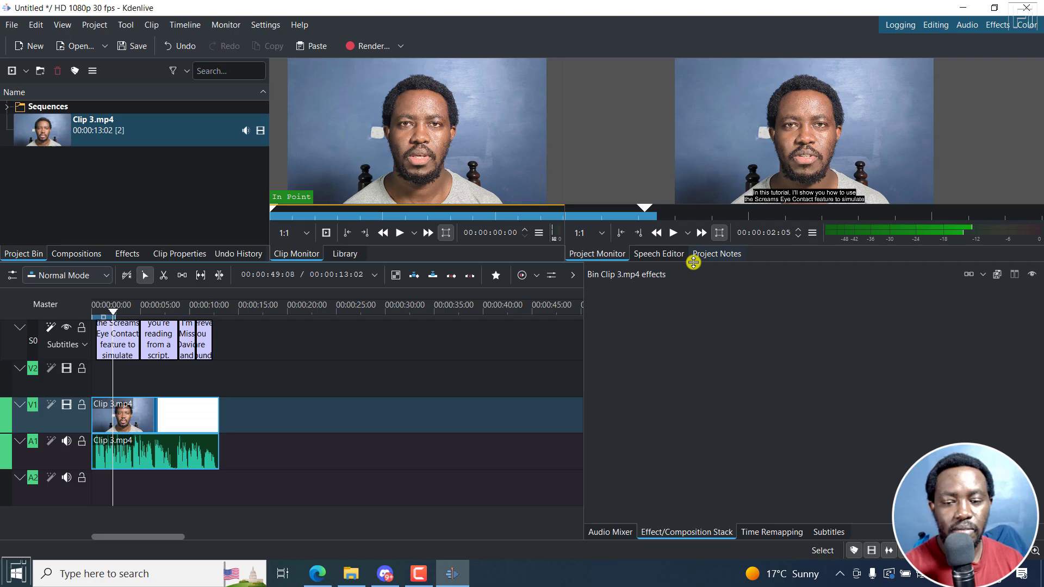
pyautogui.moveTo(693, 260); pyautogui.dragTo(689, 309)
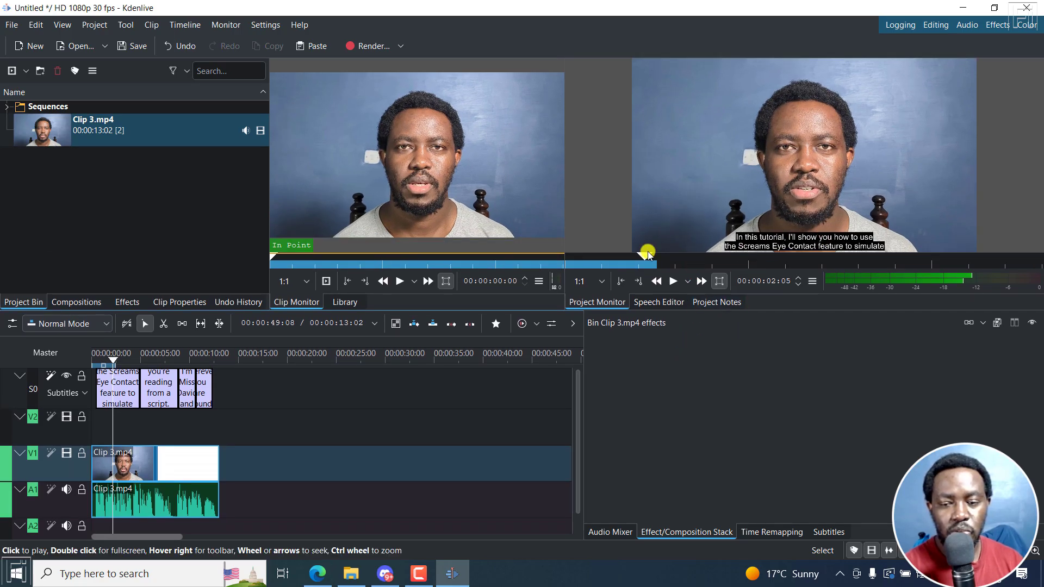
# - Preview the remaining subtitles through about 11 seconds, then switch to Edge
pyautogui.click(157, 357)
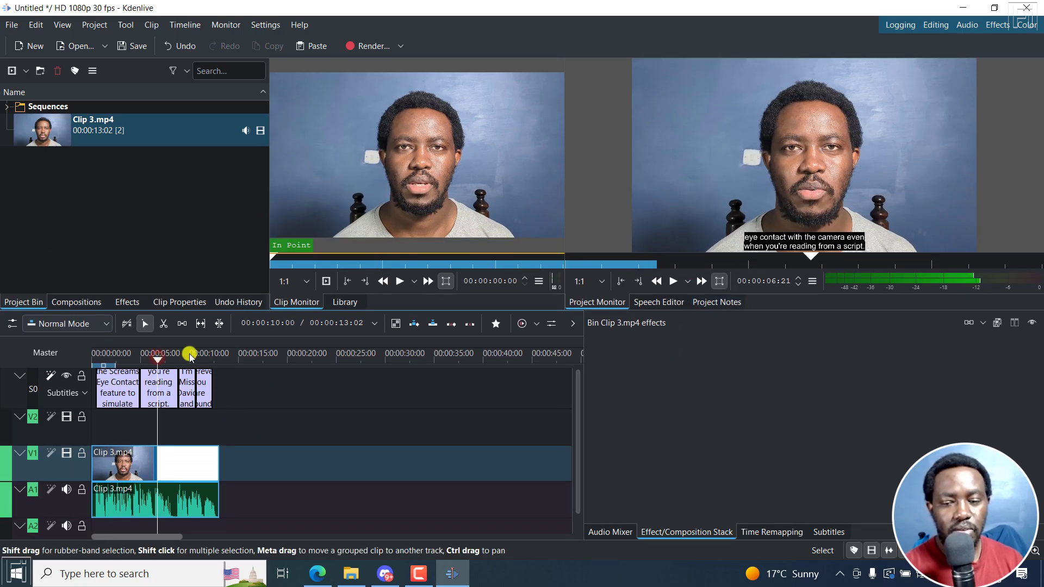
pyautogui.click(189, 357)
pyautogui.click(204, 357)
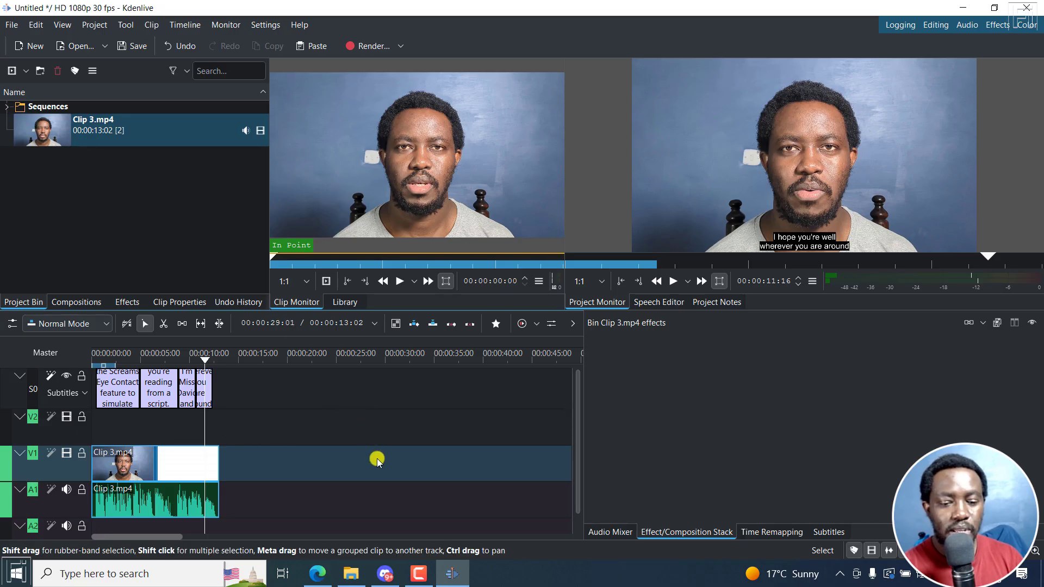
pyautogui.hotkey('alt', 'Tab')
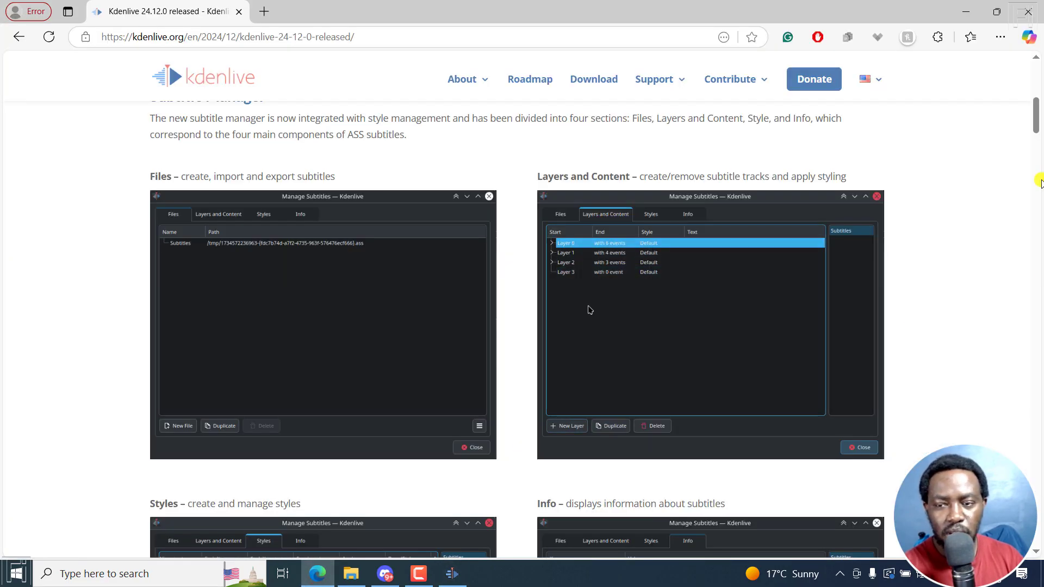
# - Read the four-section Subtitle Manager part of the release notes, then return to Kdenlive
pyautogui.moveTo(1036, 129); pyautogui.dragTo(1038, 115)
pyautogui.scroll(-1, 466, 221)
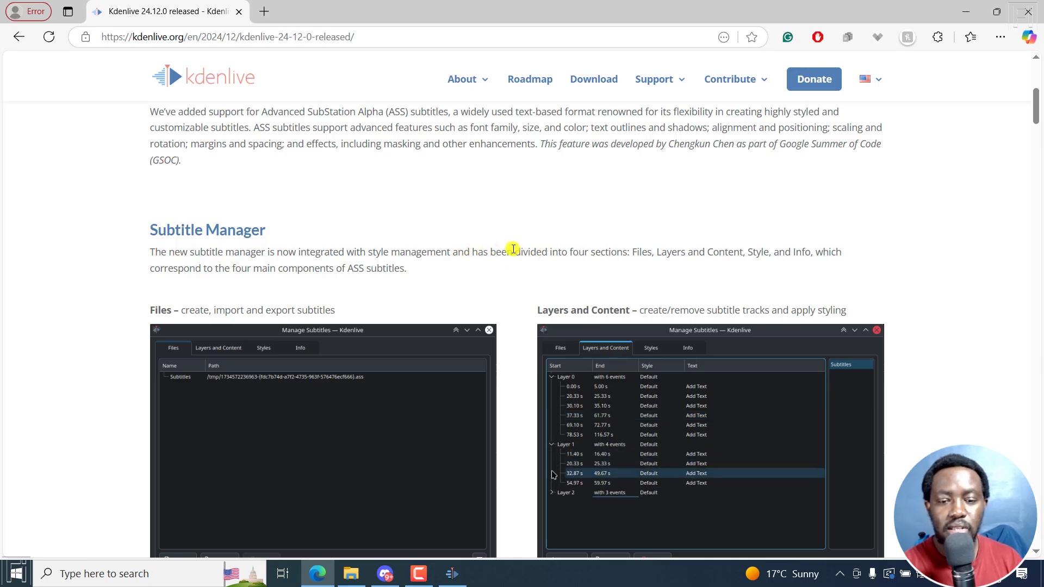
pyautogui.moveTo(514, 250); pyautogui.dragTo(605, 252)
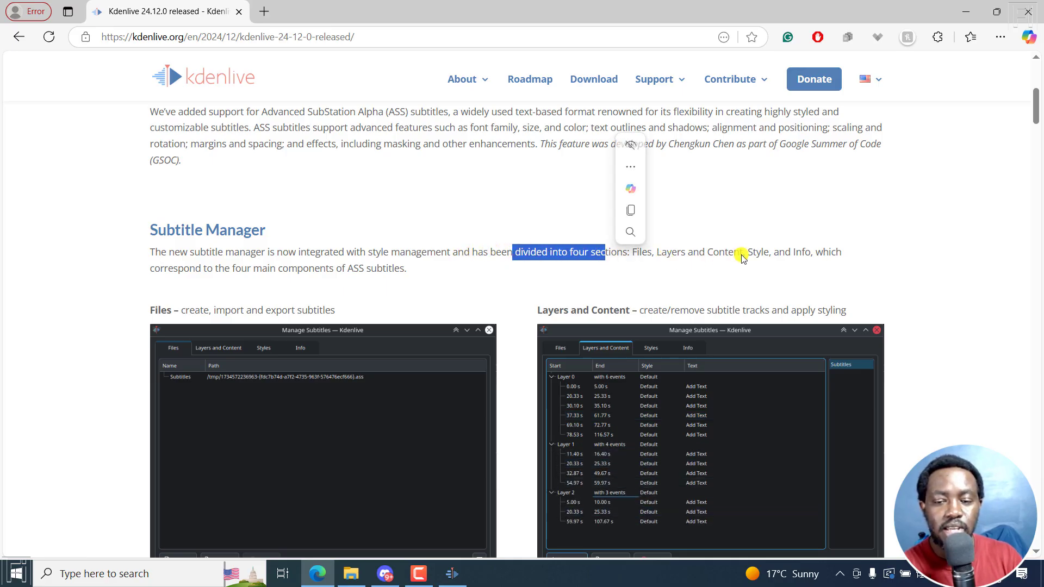
pyautogui.click(409, 292)
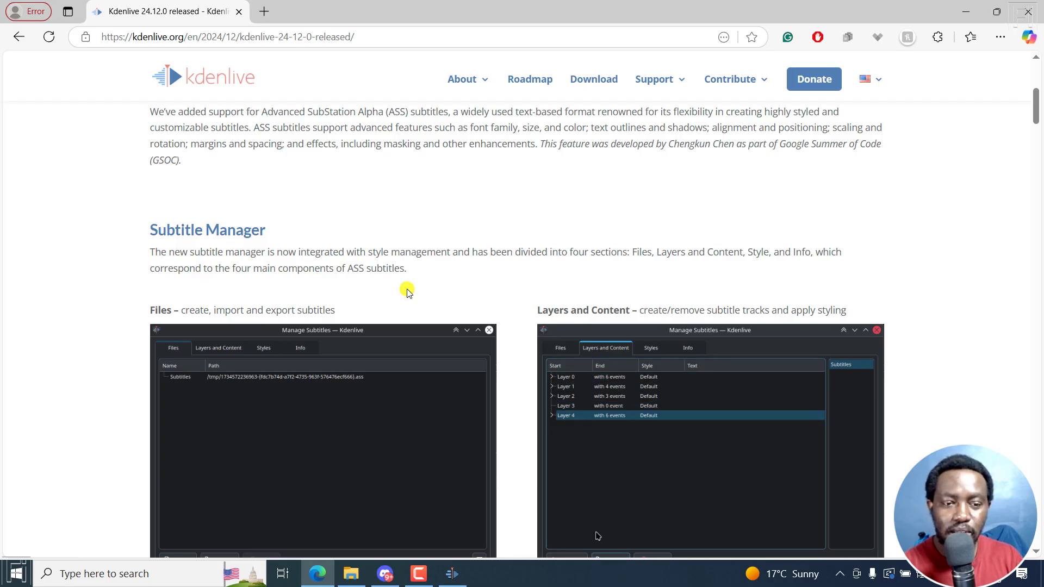
pyautogui.click(454, 577)
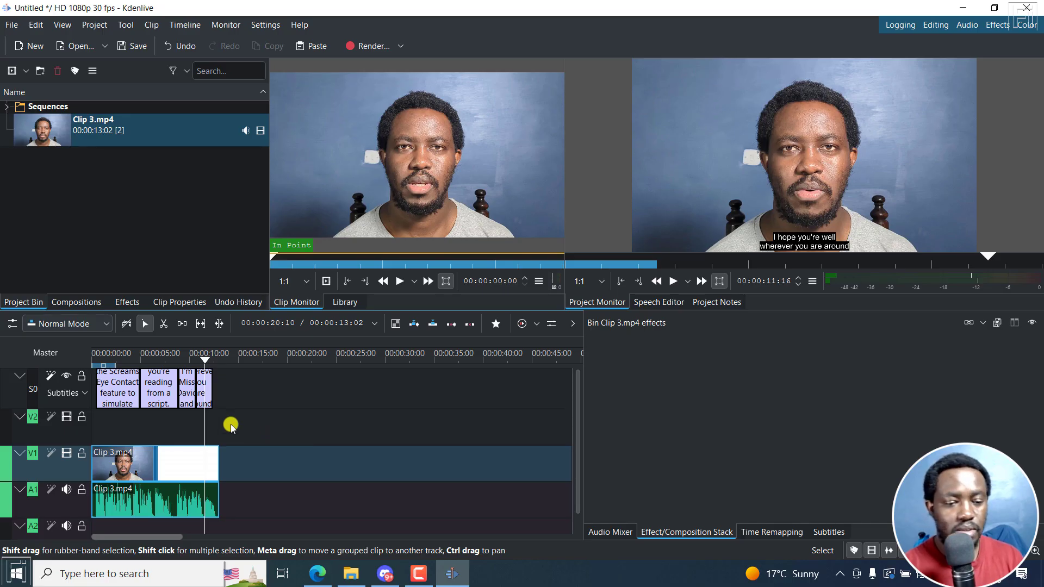
pyautogui.click(100, 32)
pyautogui.moveTo(151, 191)
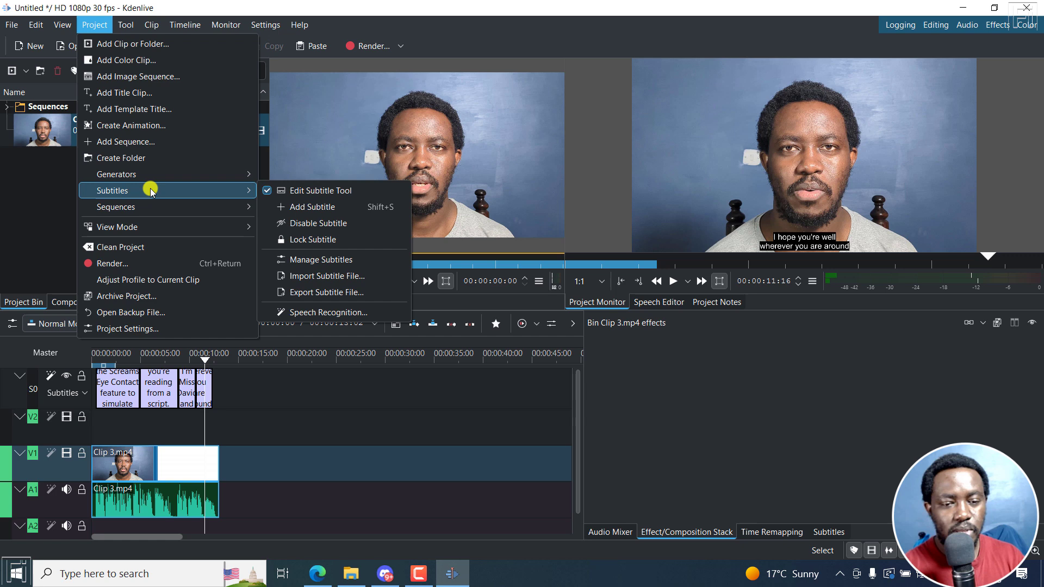
pyautogui.click(314, 262)
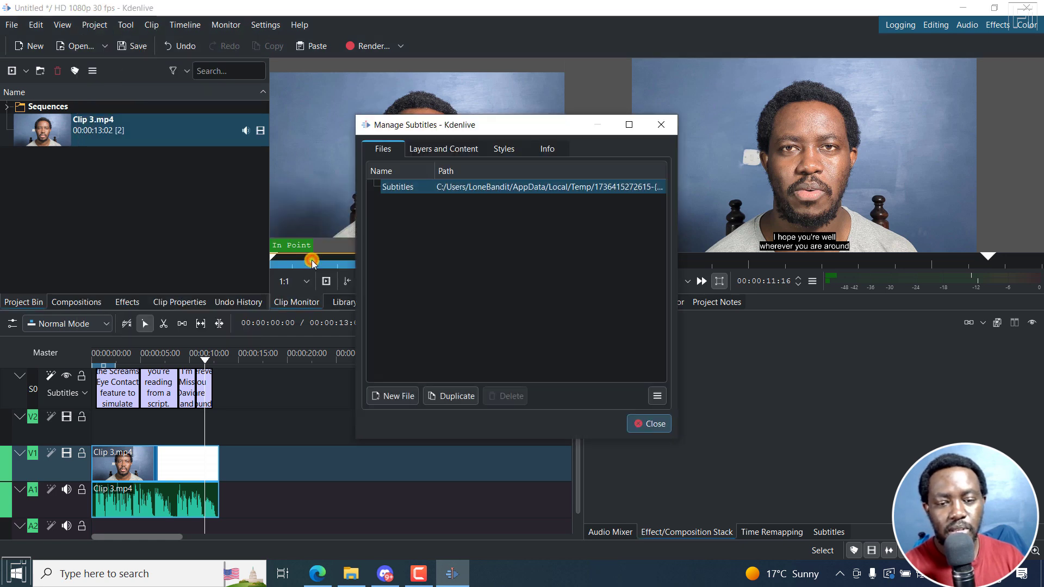
pyautogui.click(429, 151)
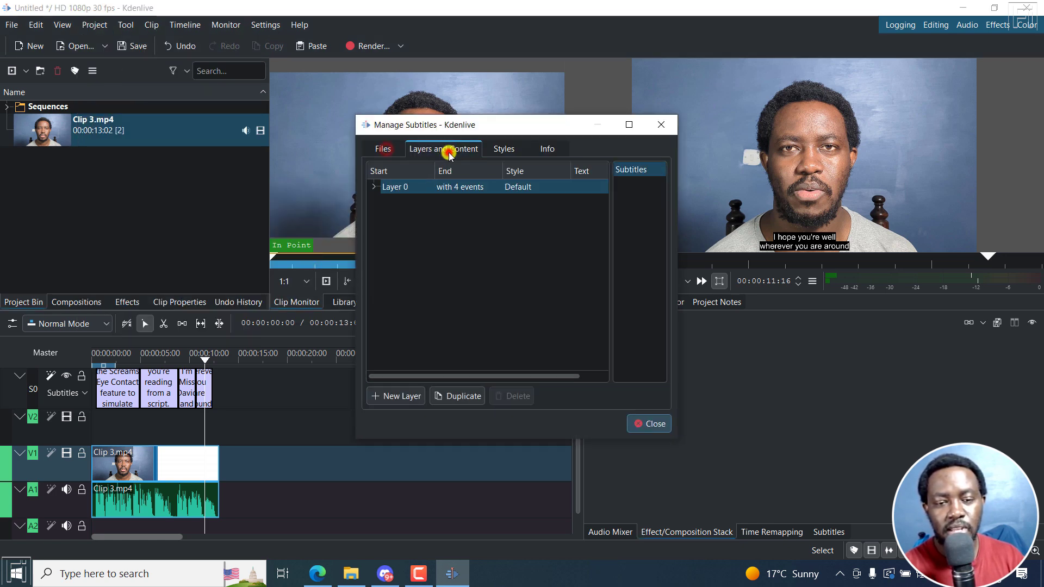
pyautogui.click(495, 150)
pyautogui.click(547, 149)
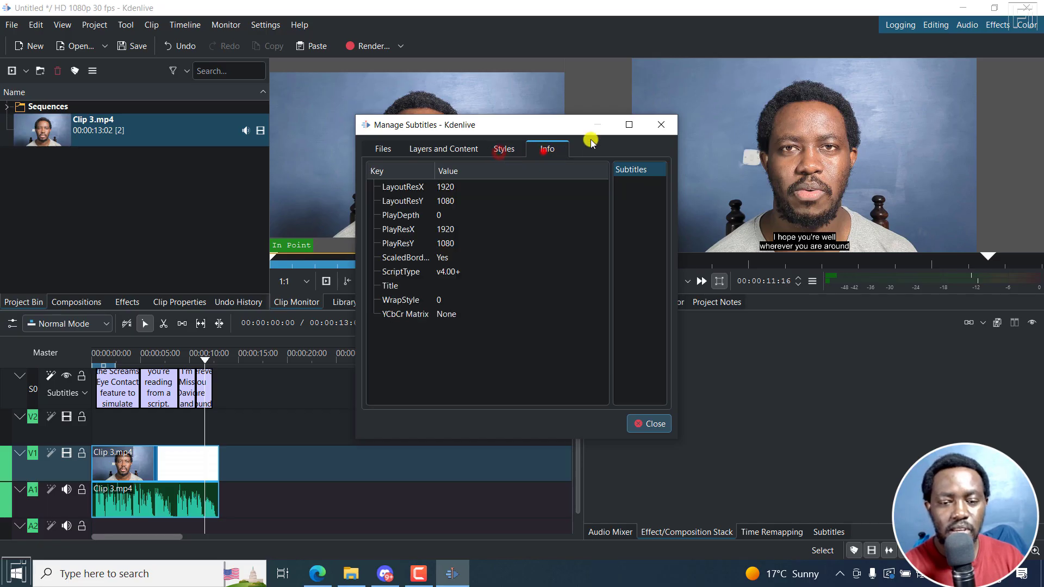
pyautogui.click(661, 124)
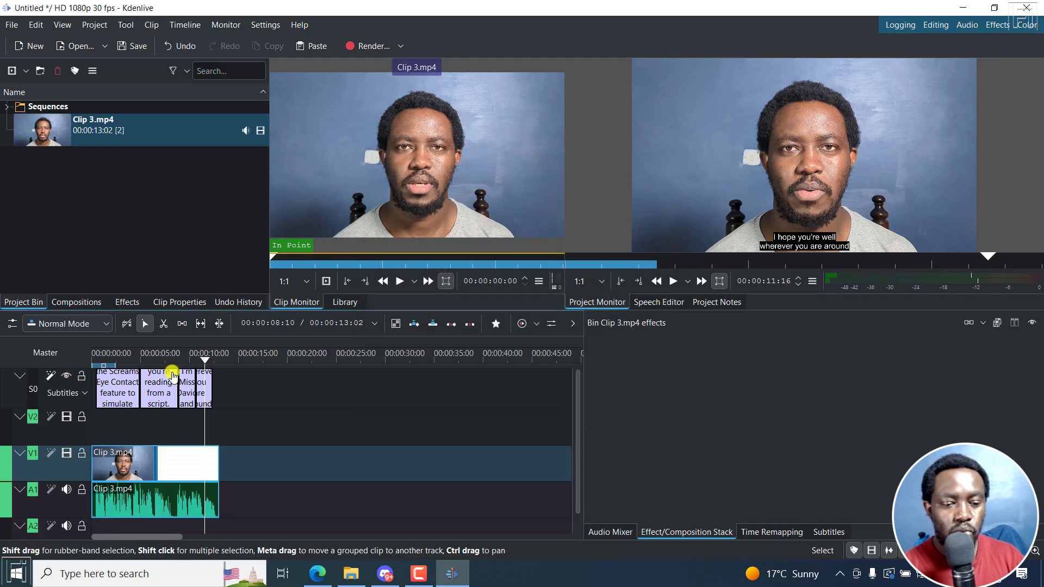
pyautogui.click(84, 397)
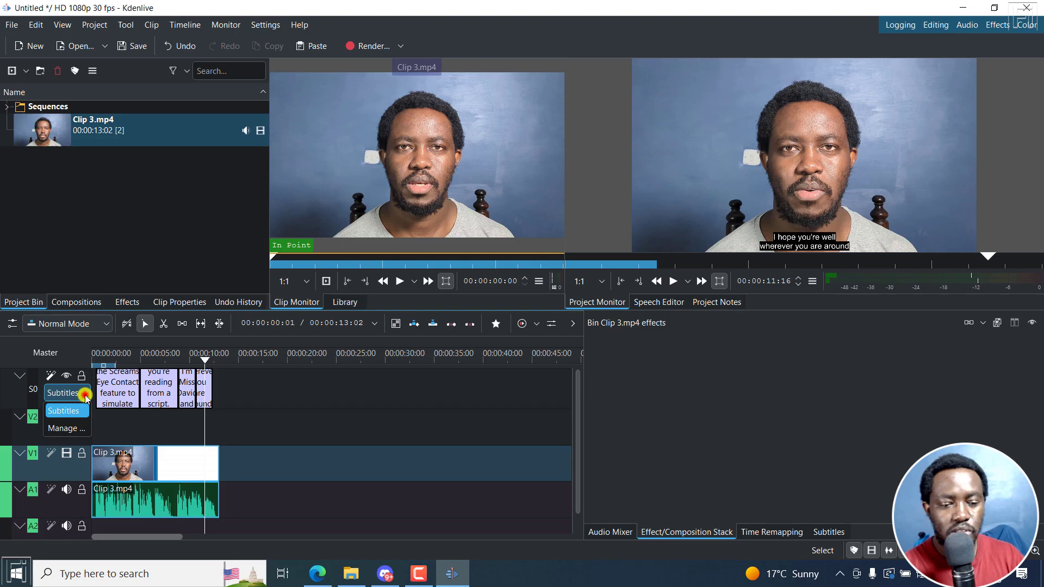
pyautogui.click(60, 429)
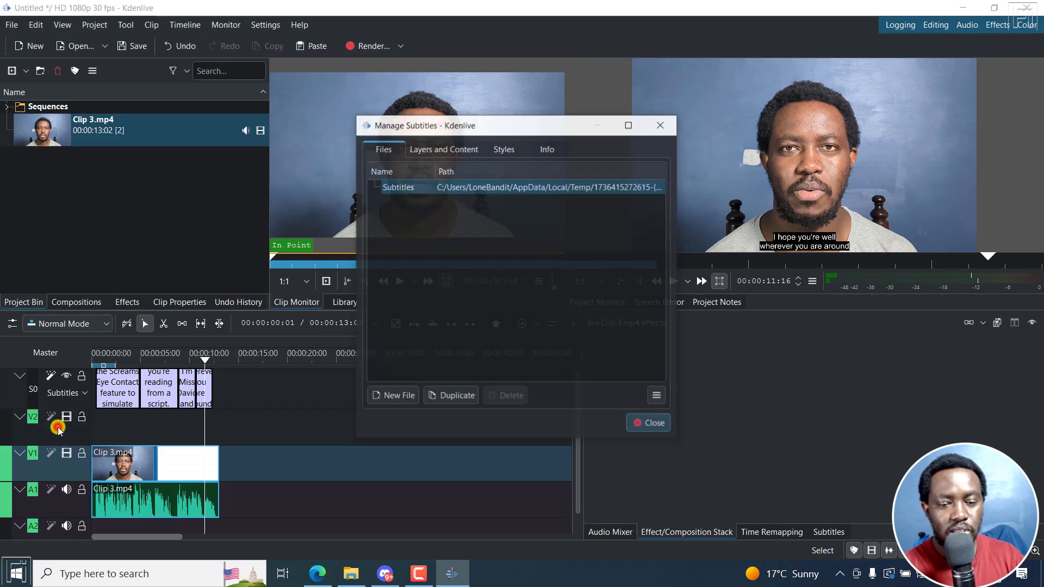
pyautogui.click(435, 151)
pyautogui.click(504, 149)
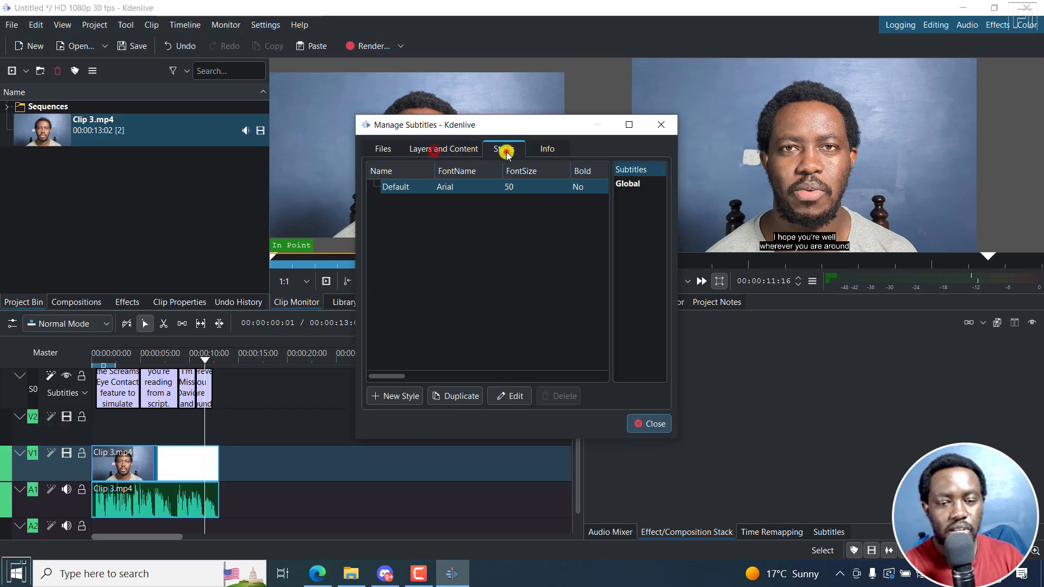
pyautogui.click(545, 149)
# - Close the subtitle manager, show the Subtitles panel, and select the last subtitle
pyautogui.click(662, 124)
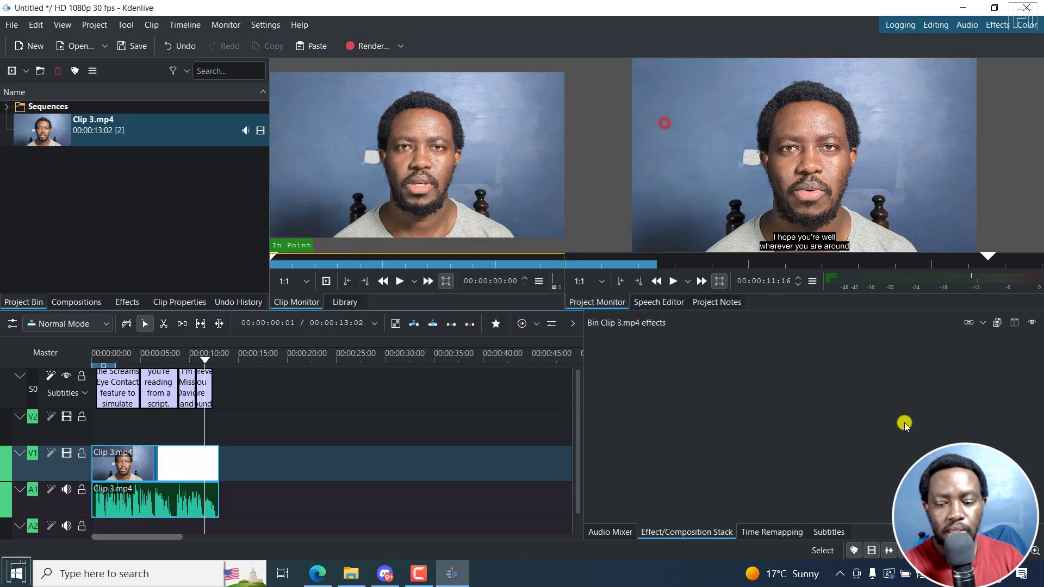
pyautogui.click(836, 533)
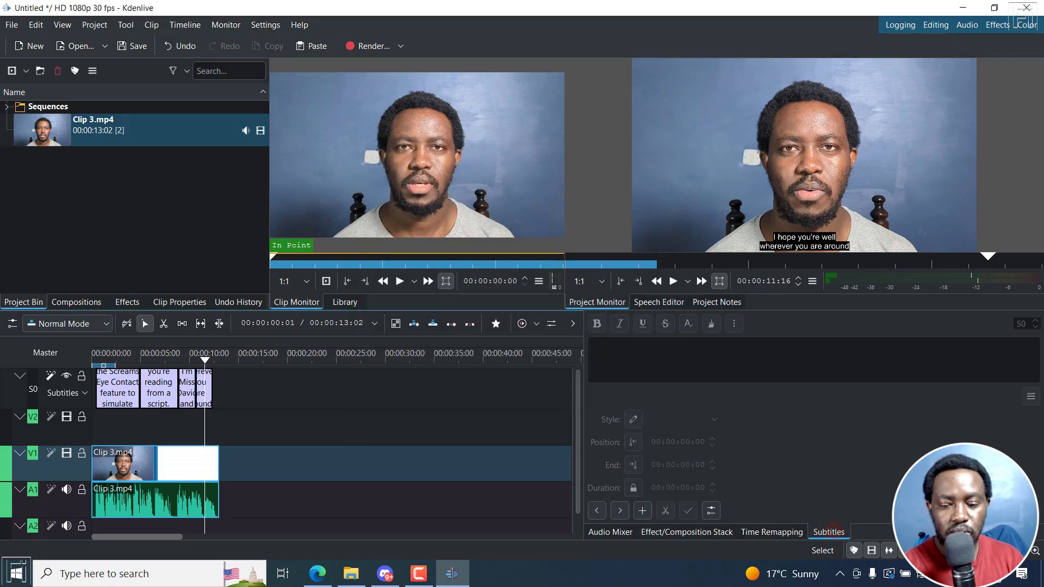
pyautogui.click(205, 387)
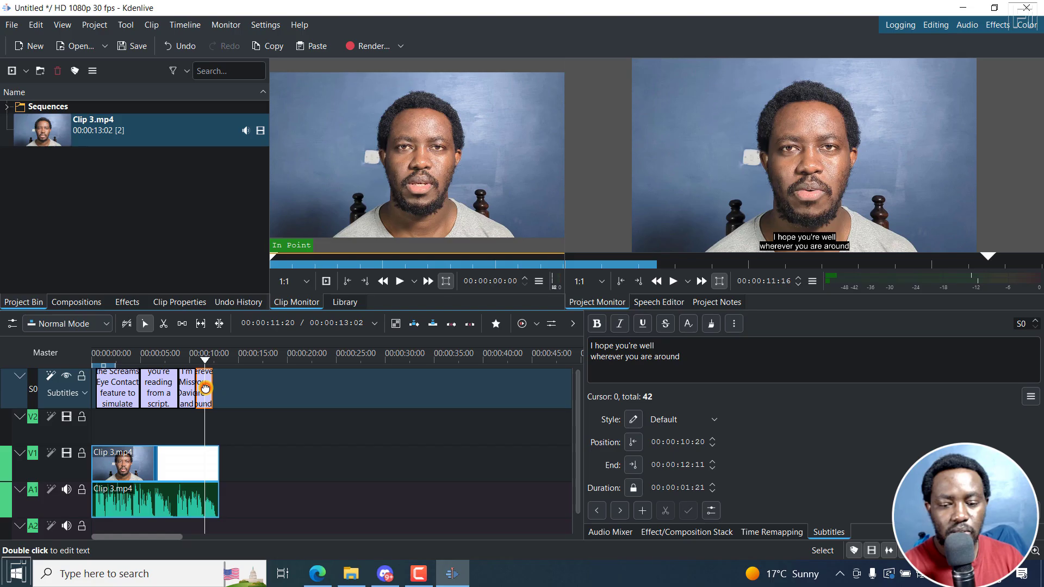
# - Open Manage Styles and browse its tabs, ending on the Styles list showing Default Arial 50
pyautogui.click(716, 419)
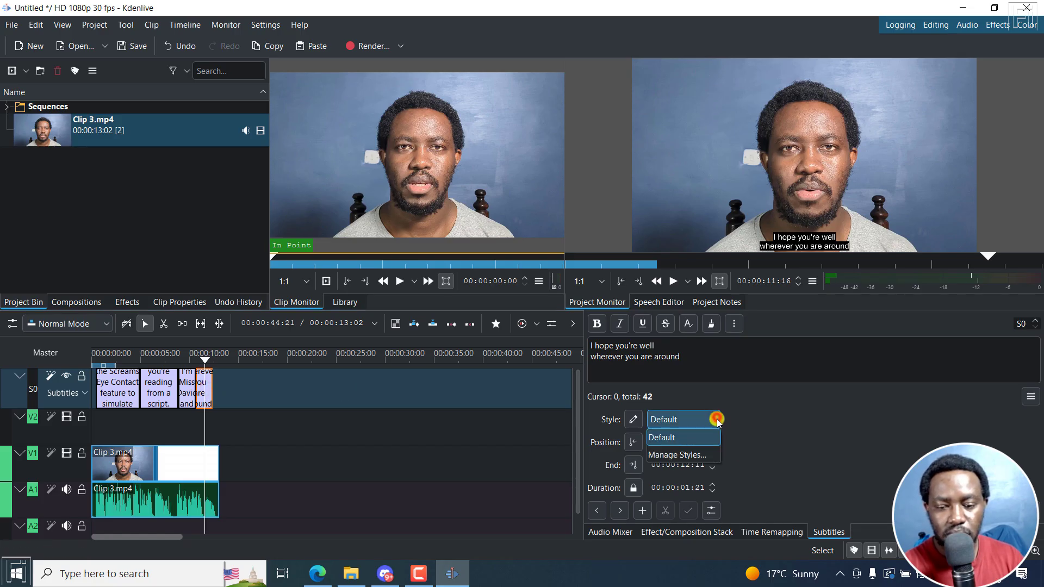
pyautogui.click(686, 453)
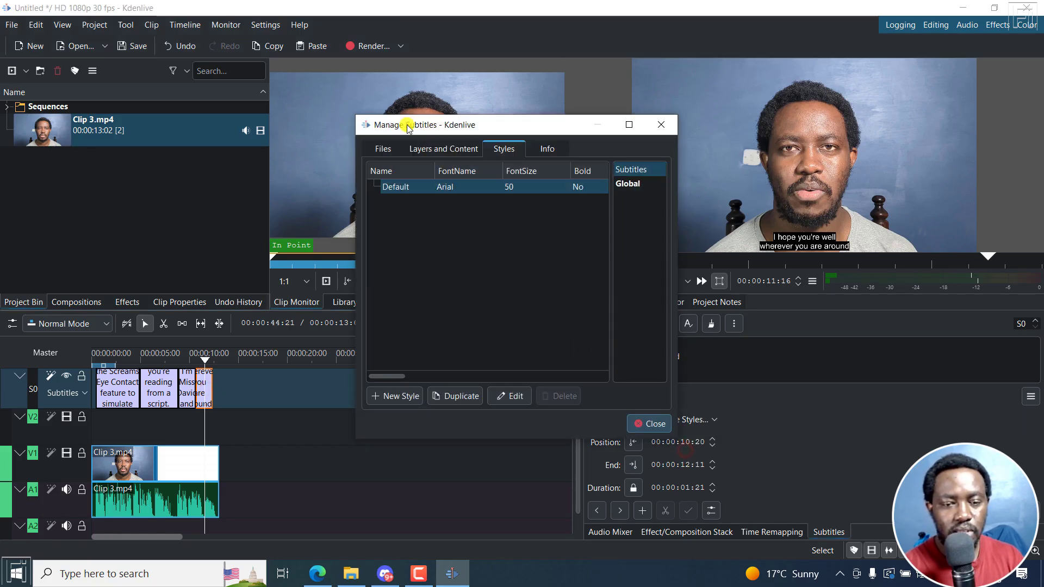
pyautogui.click(383, 148)
pyautogui.click(435, 148)
pyautogui.click(510, 148)
pyautogui.click(556, 153)
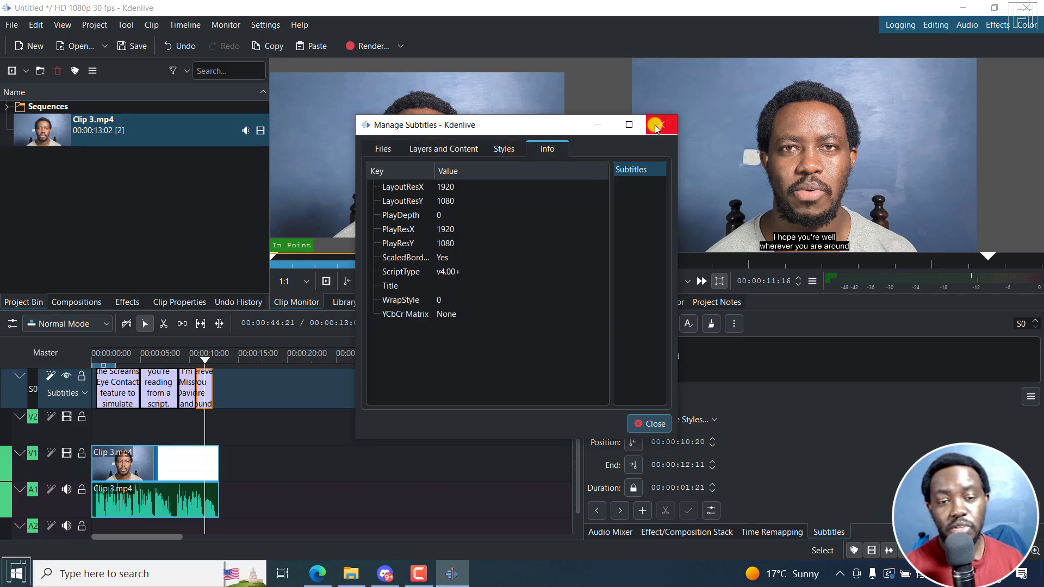
pyautogui.click(498, 149)
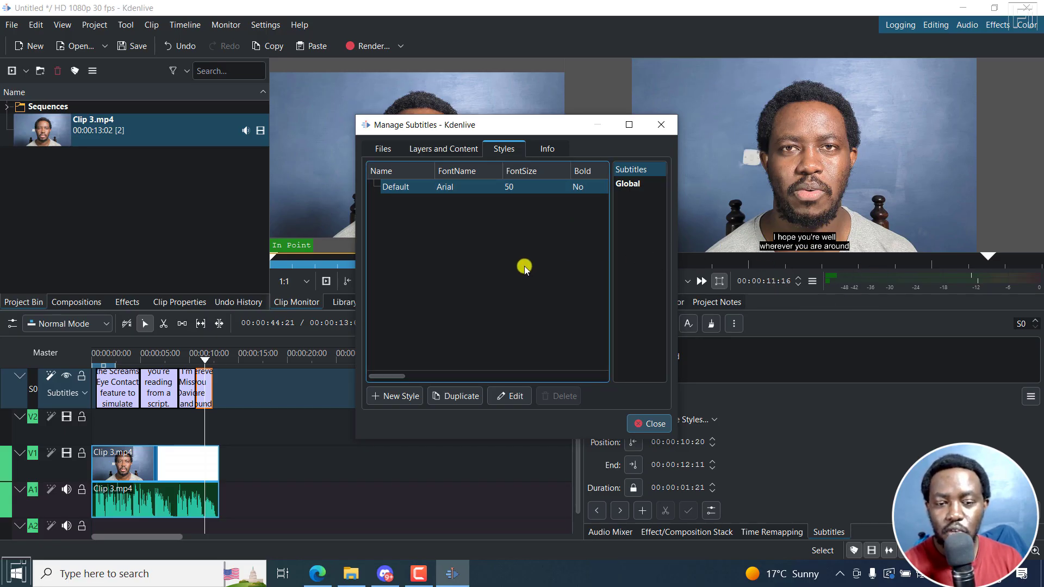
# - Start a new subtitle style with Tahoma font at size 80, with live preview on
pyautogui.click(405, 397)
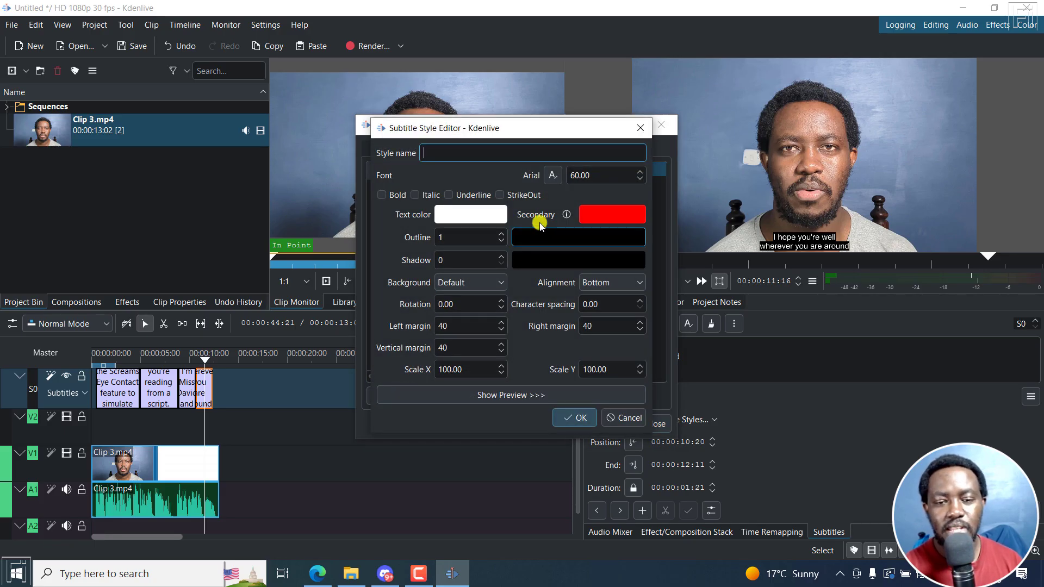
pyautogui.click(555, 175)
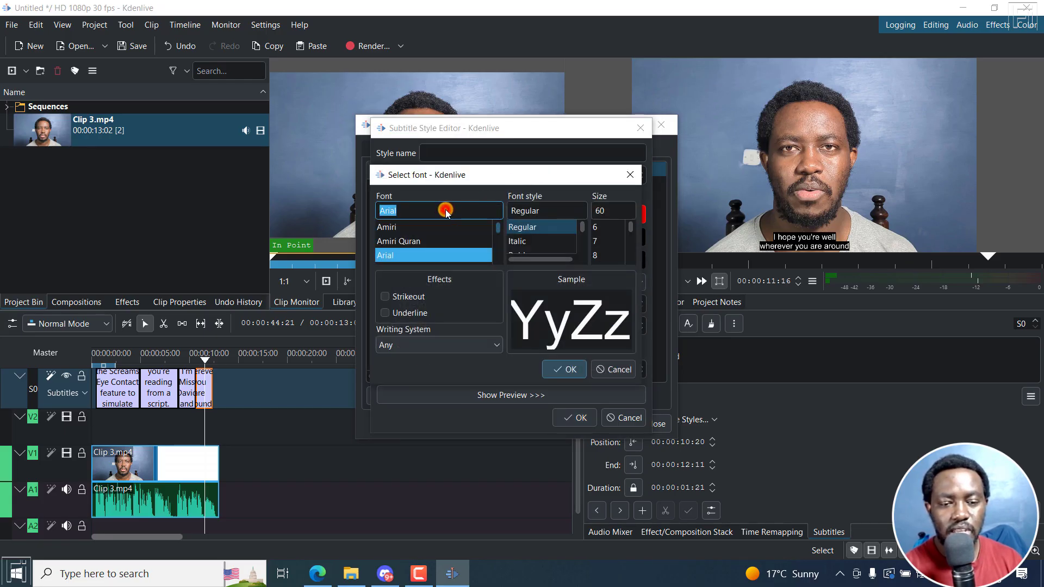
pyautogui.write('Tahoma')
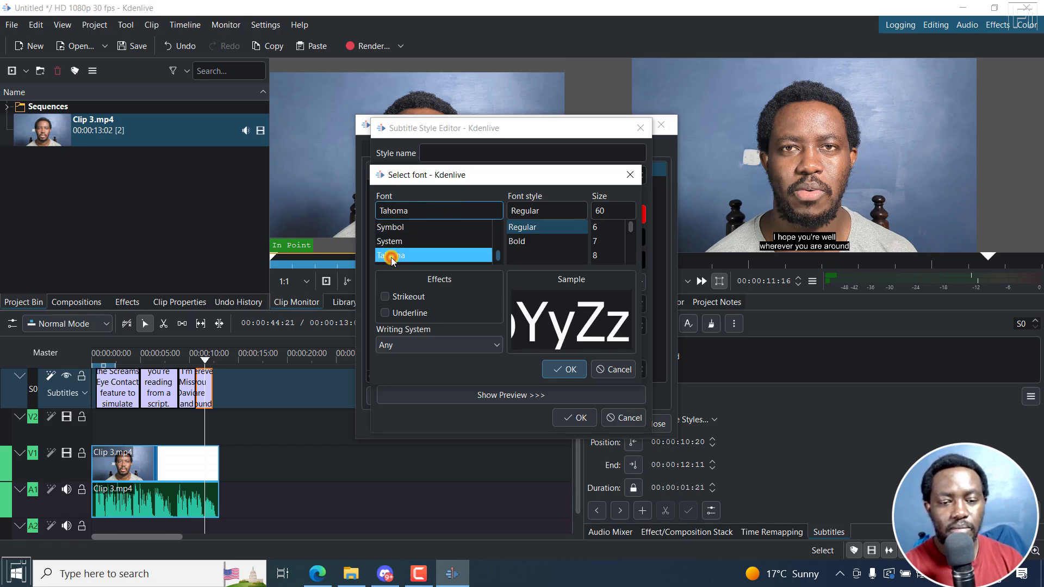
pyautogui.click(568, 369)
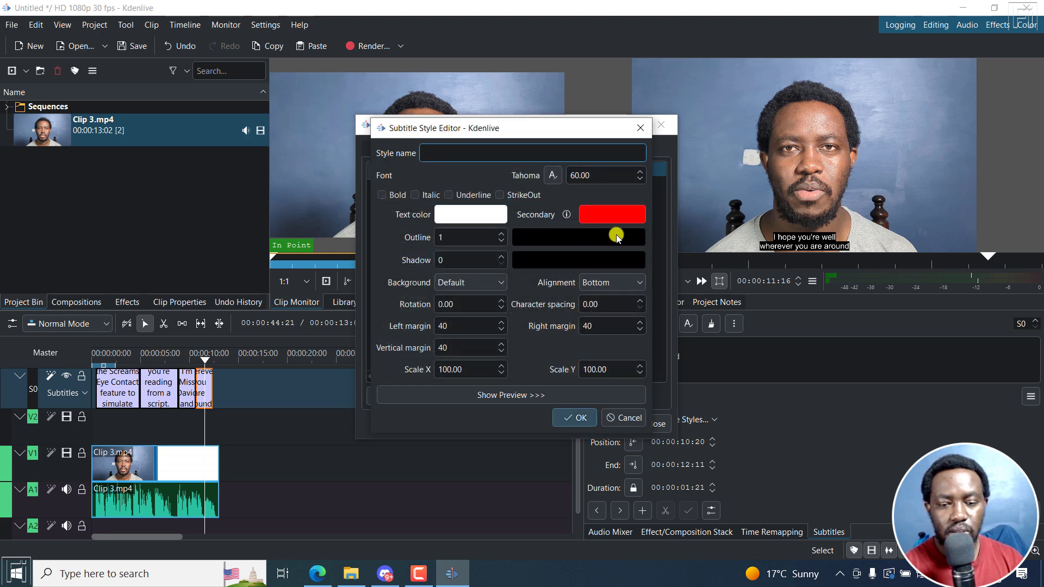
pyautogui.click(501, 396)
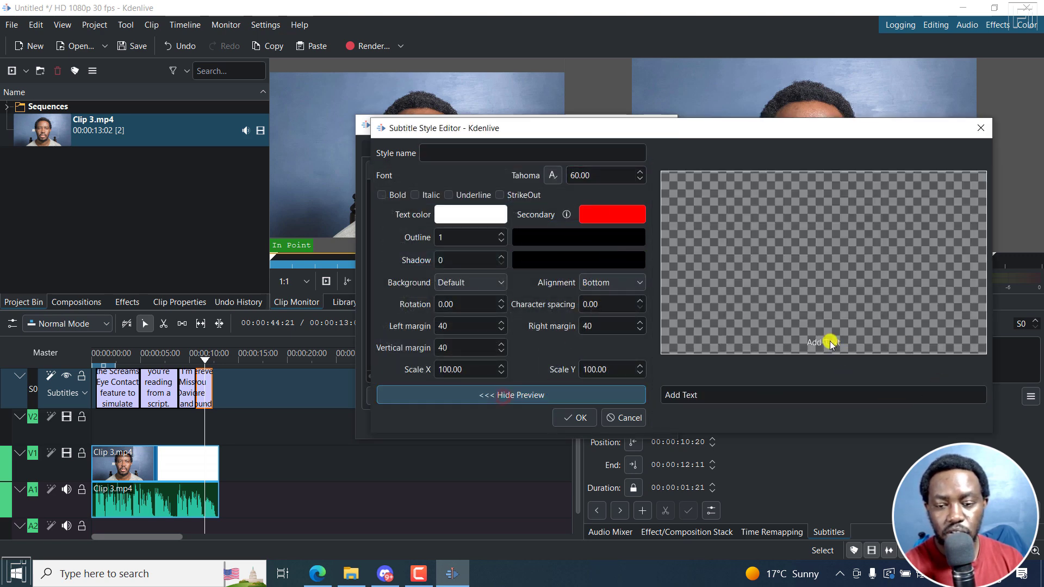
pyautogui.doubleClick(599, 175)
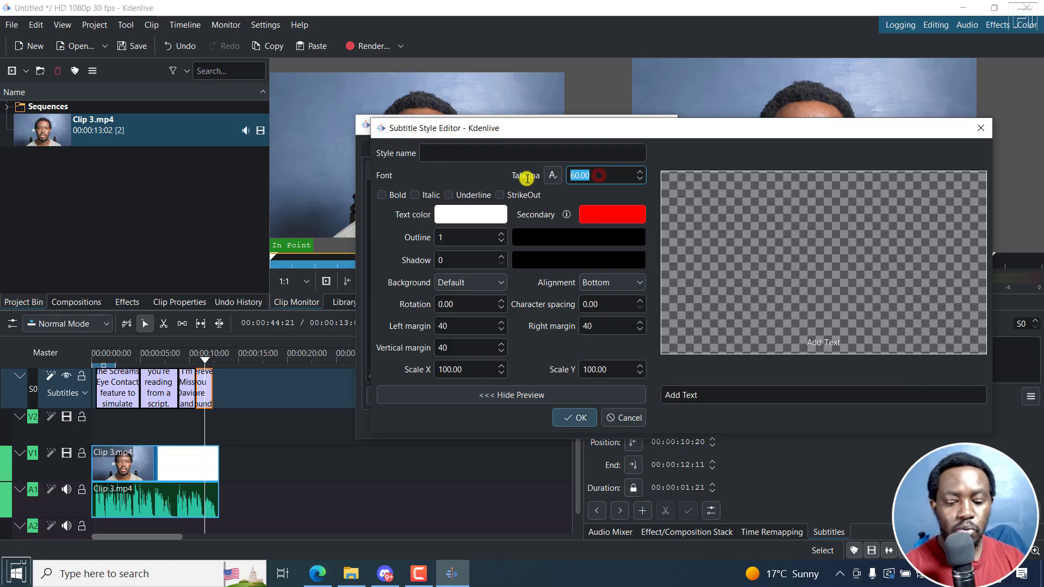
pyautogui.write('80')
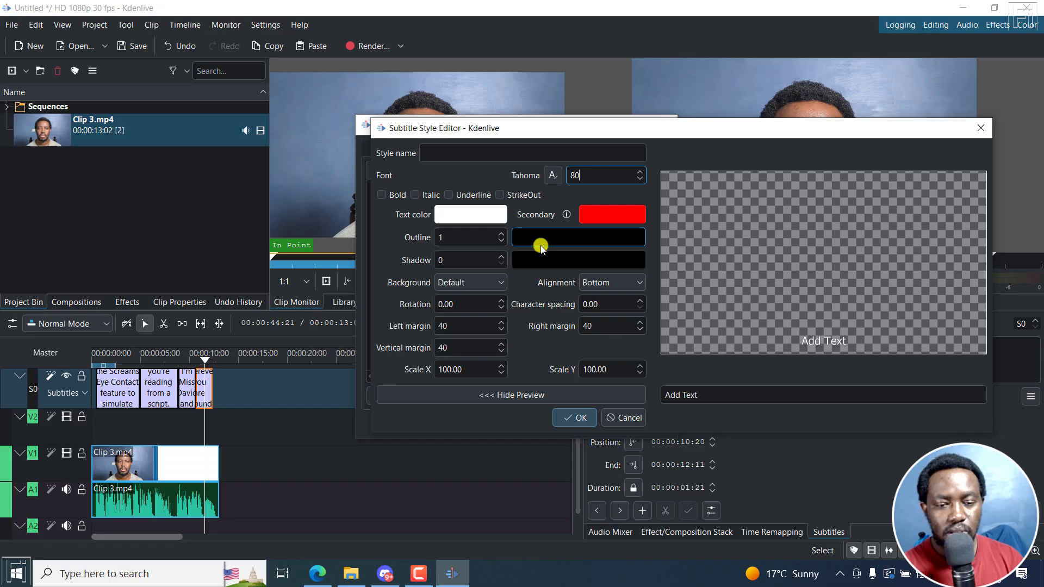
# - Give it a Box as Outline background and outline 10, name it Tahoma 80, and save
pyautogui.click(496, 281)
pyautogui.click(480, 315)
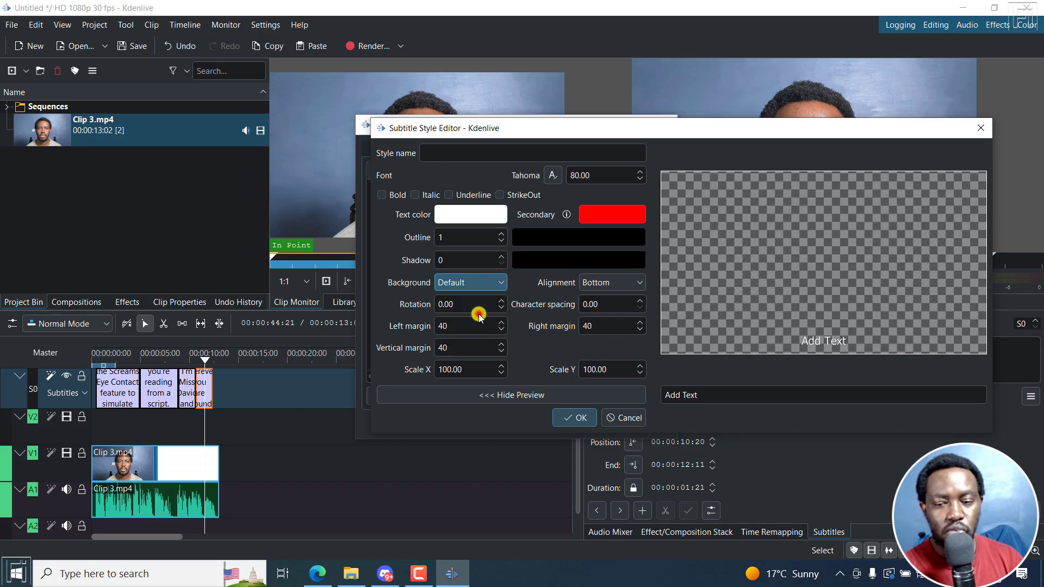
pyautogui.click(501, 233)
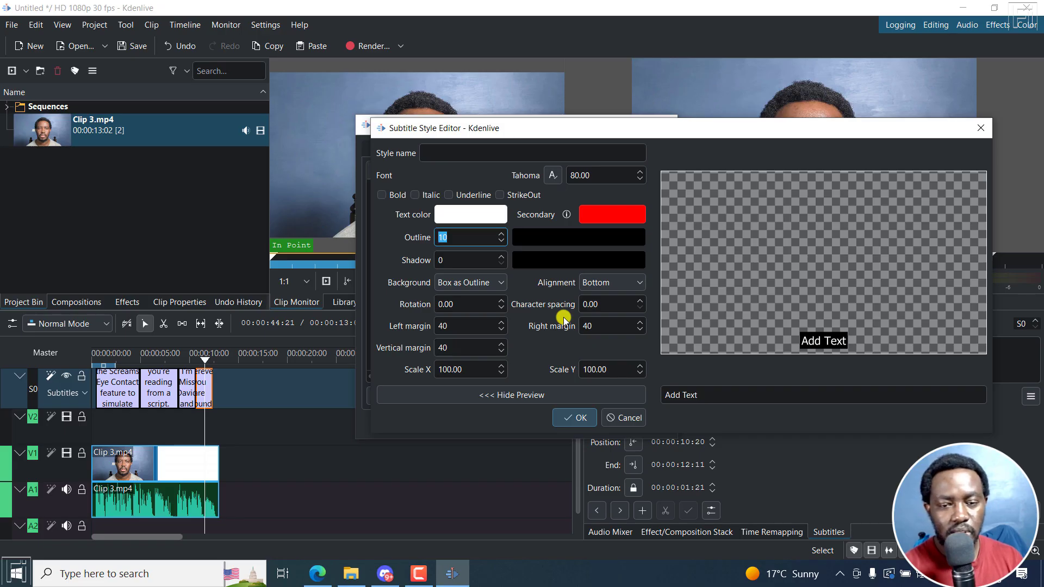
pyautogui.click(576, 419)
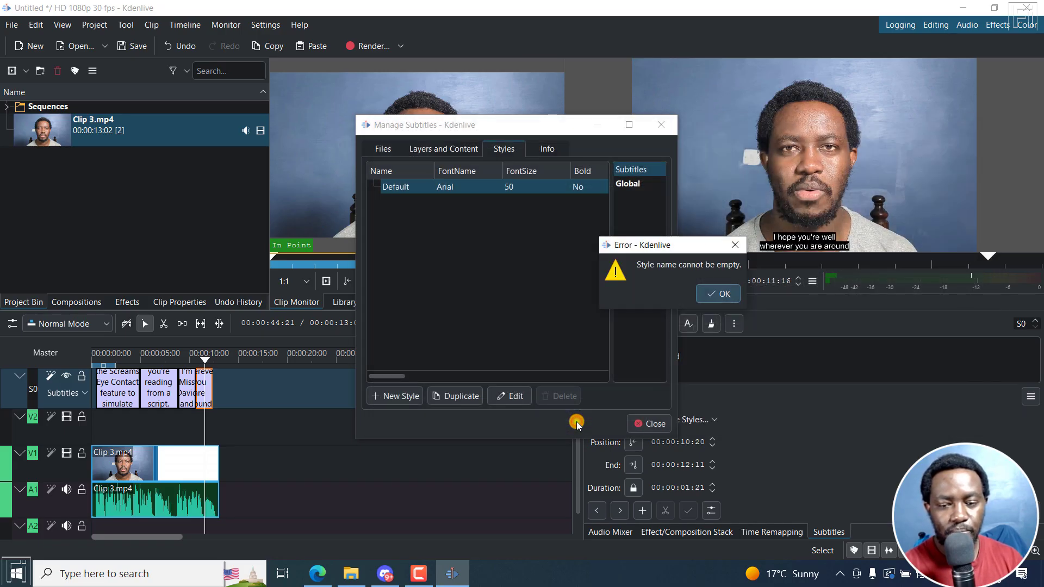
pyautogui.click(721, 293)
pyautogui.click(302, 155)
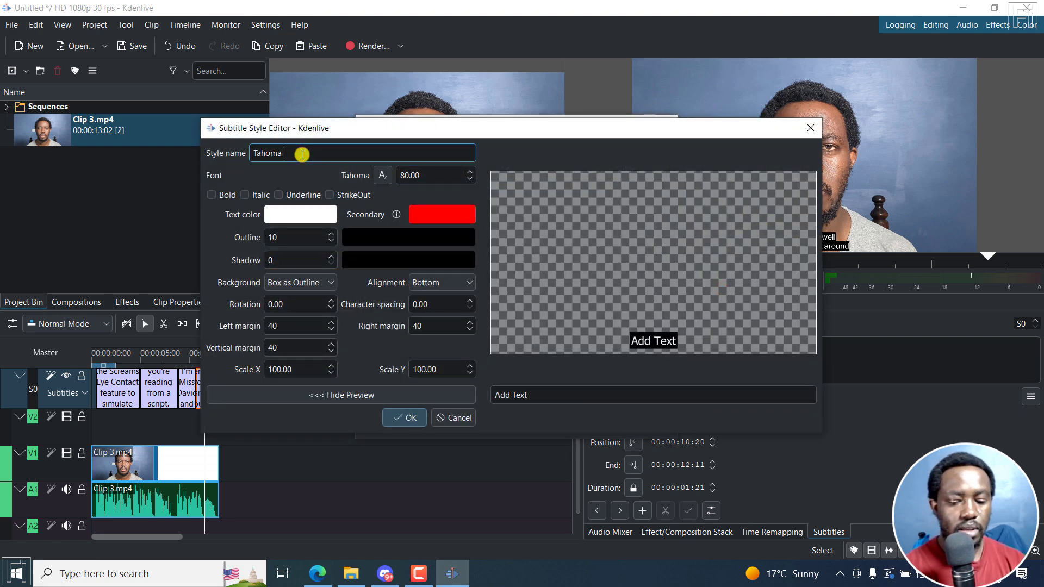
pyautogui.write('Tahoma 80')
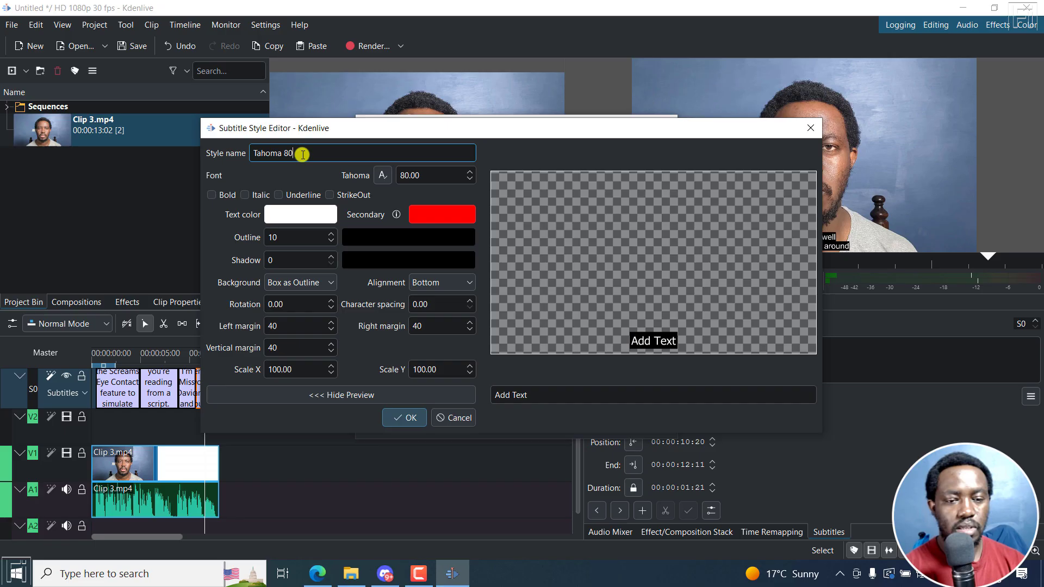
pyautogui.click(411, 419)
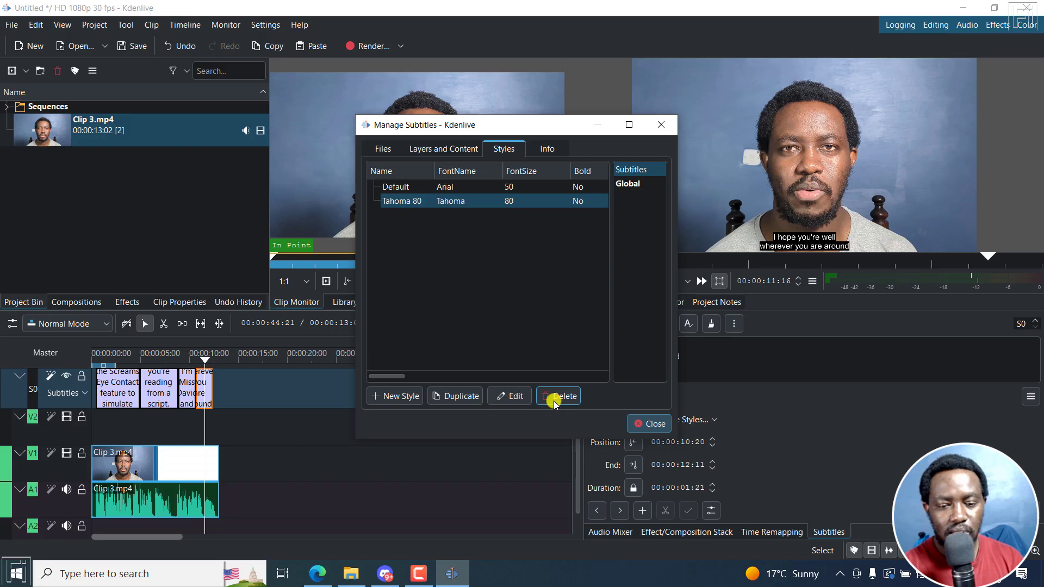
pyautogui.click(654, 423)
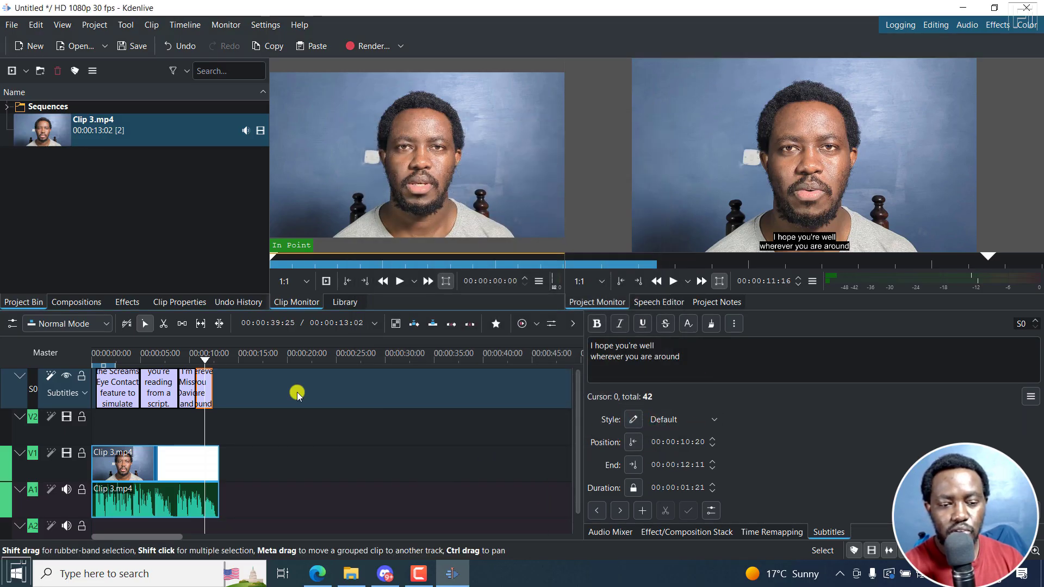
# - Apply the Tahoma 80 style to the last subtitle
pyautogui.click(203, 396)
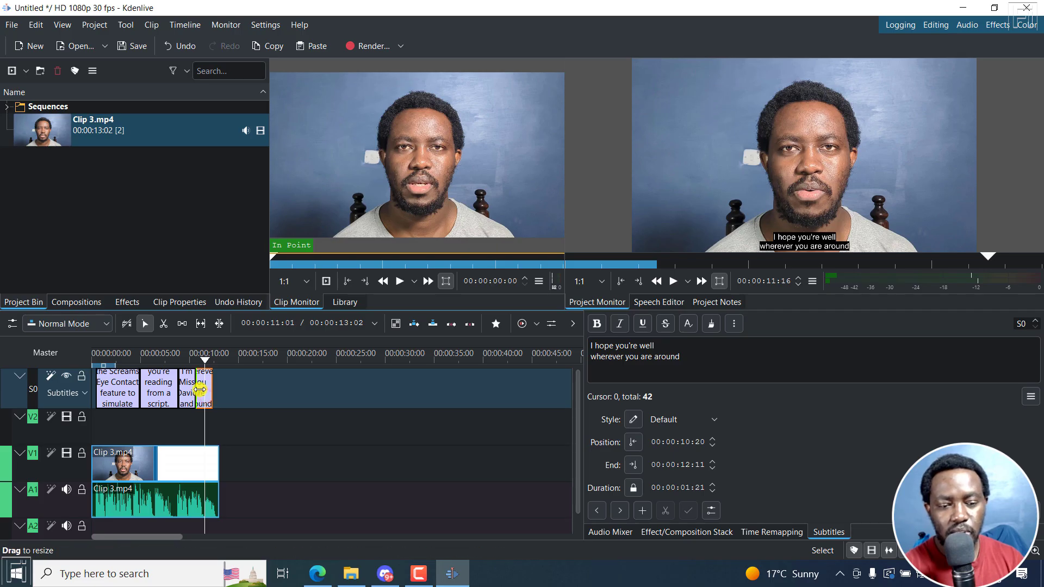
pyautogui.click(715, 421)
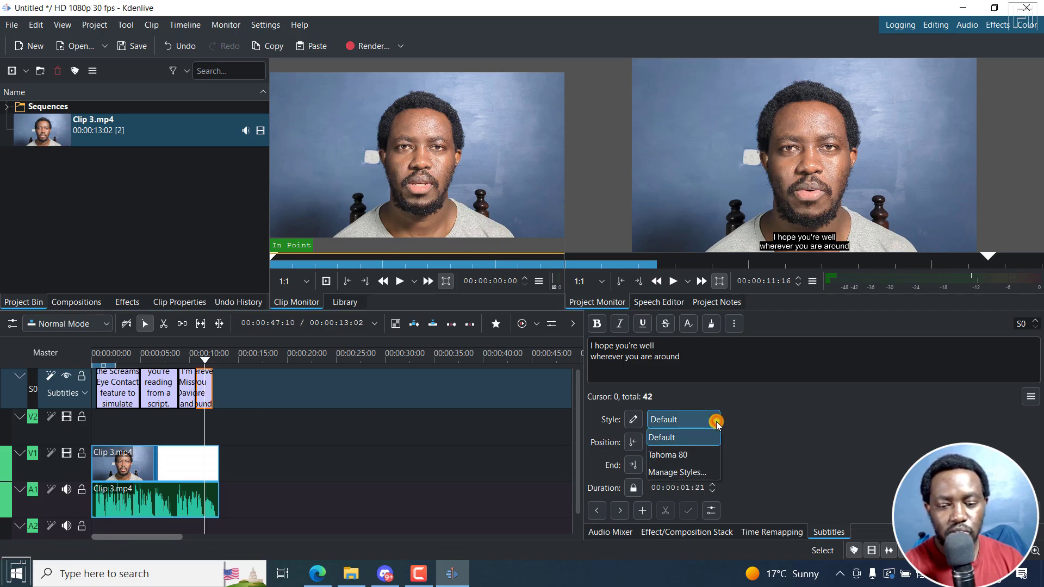
pyautogui.click(668, 454)
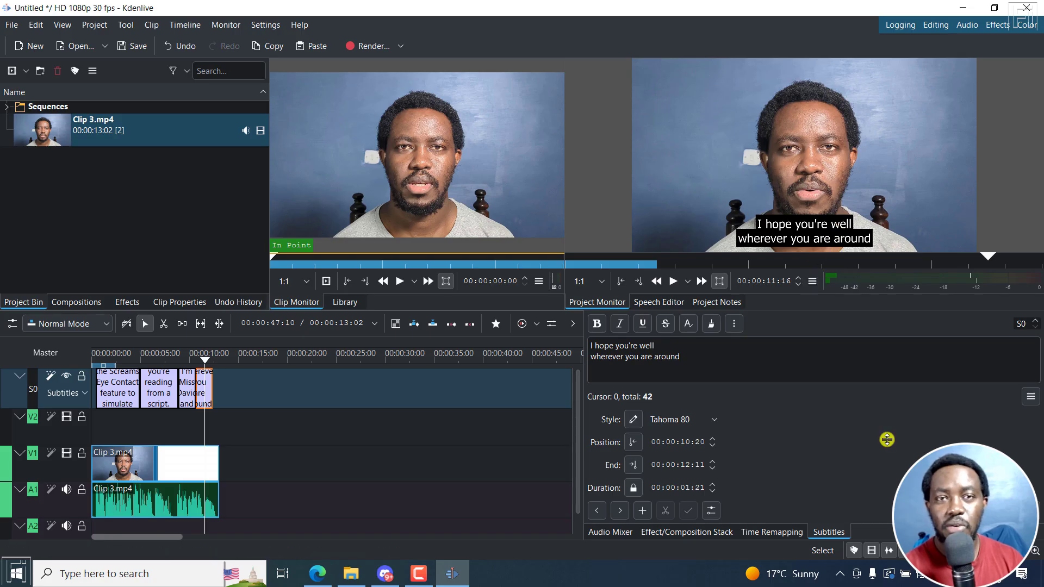
# - Apply the Tahoma 80 style to the first subtitle as well
pyautogui.click(191, 354)
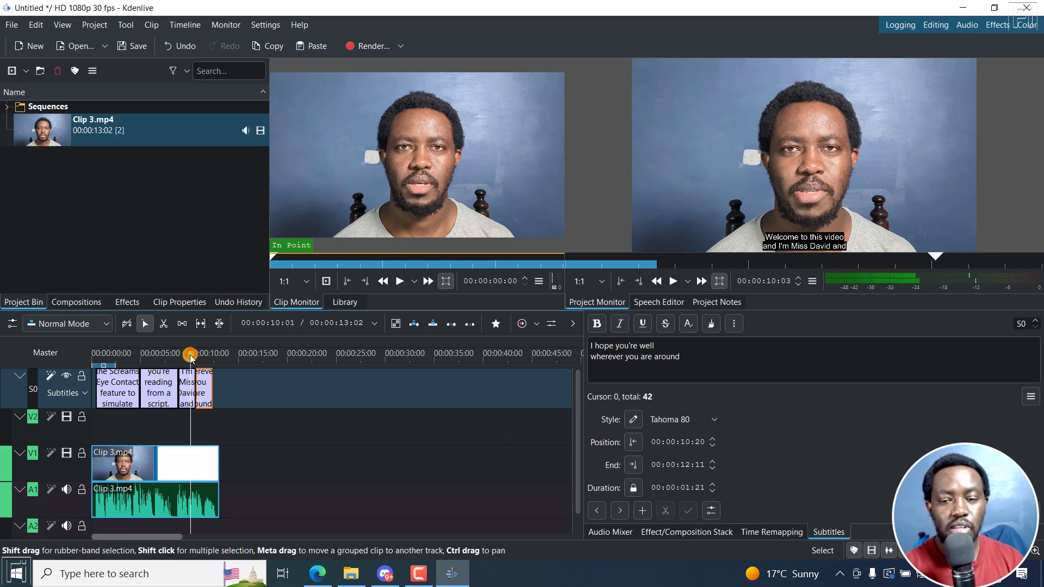
pyautogui.click(154, 357)
pyautogui.click(125, 358)
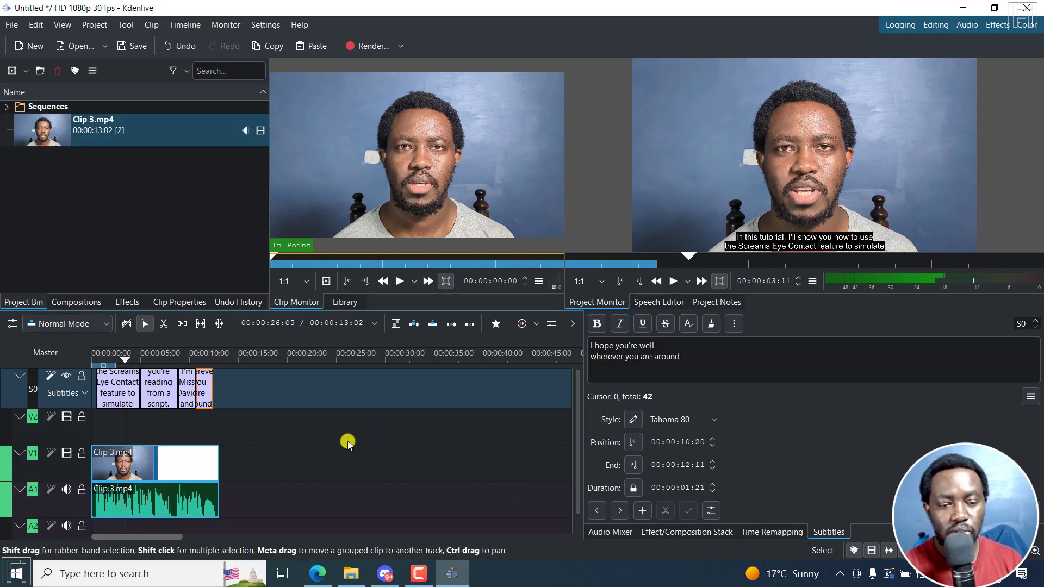
pyautogui.click(121, 384)
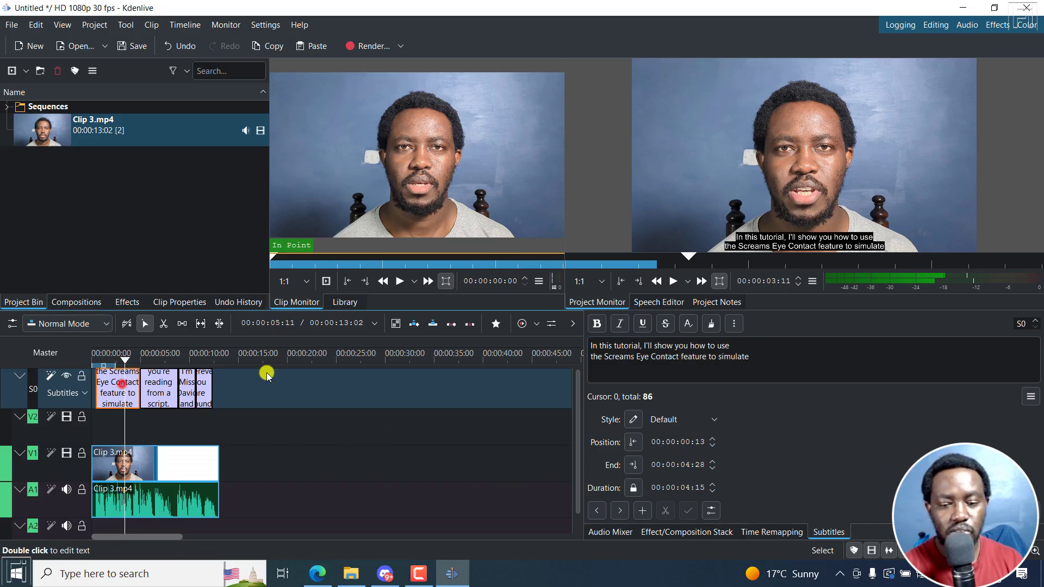
pyautogui.click(715, 420)
pyautogui.click(688, 453)
pyautogui.click(167, 355)
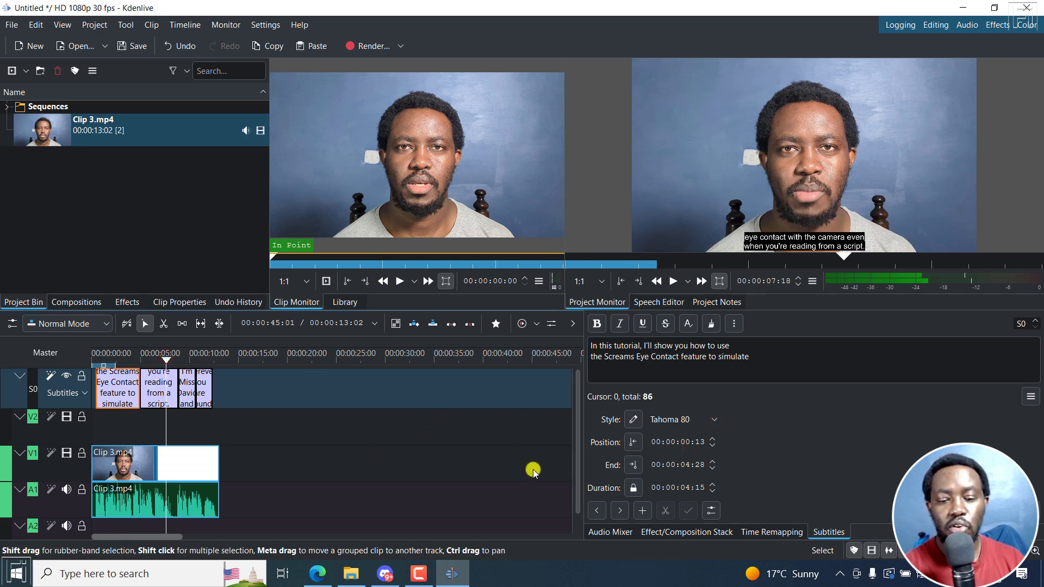
# - Open the subtitle manager's Styles list, compare global and file styles, and edit the Default style
pyautogui.click(84, 393)
pyautogui.click(76, 427)
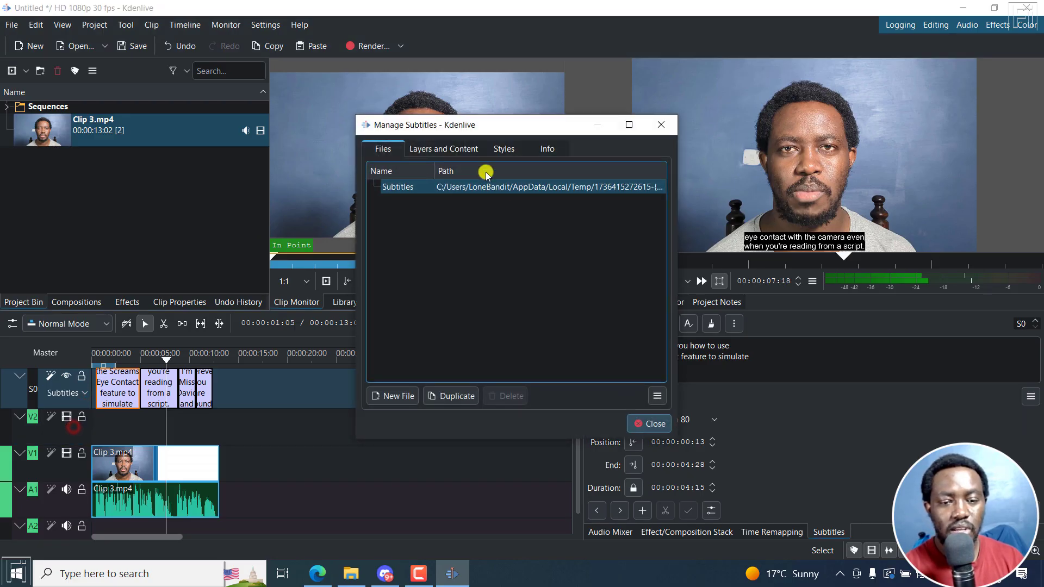
pyautogui.click(443, 149)
pyautogui.click(501, 147)
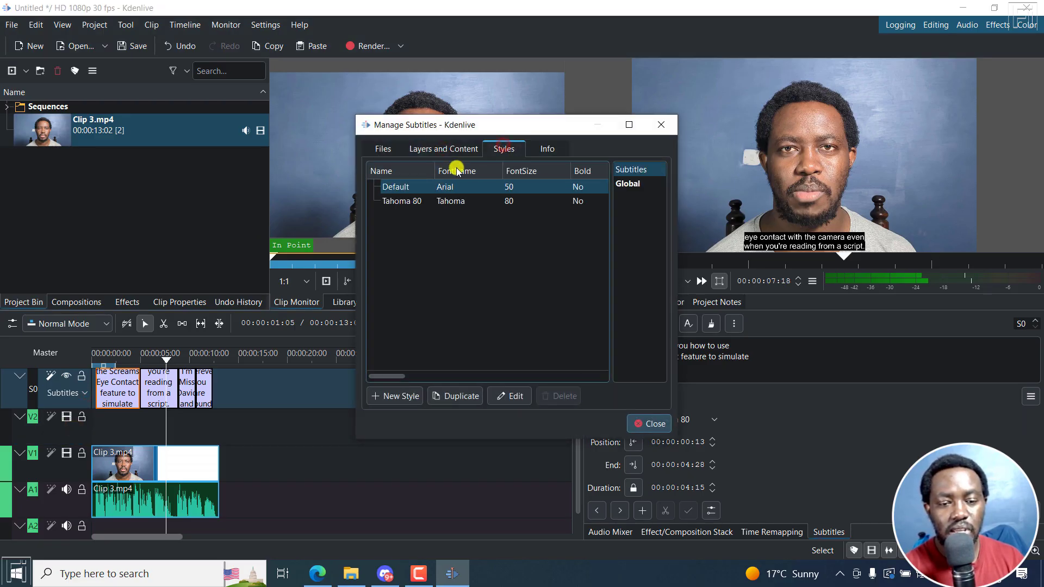
pyautogui.click(625, 184)
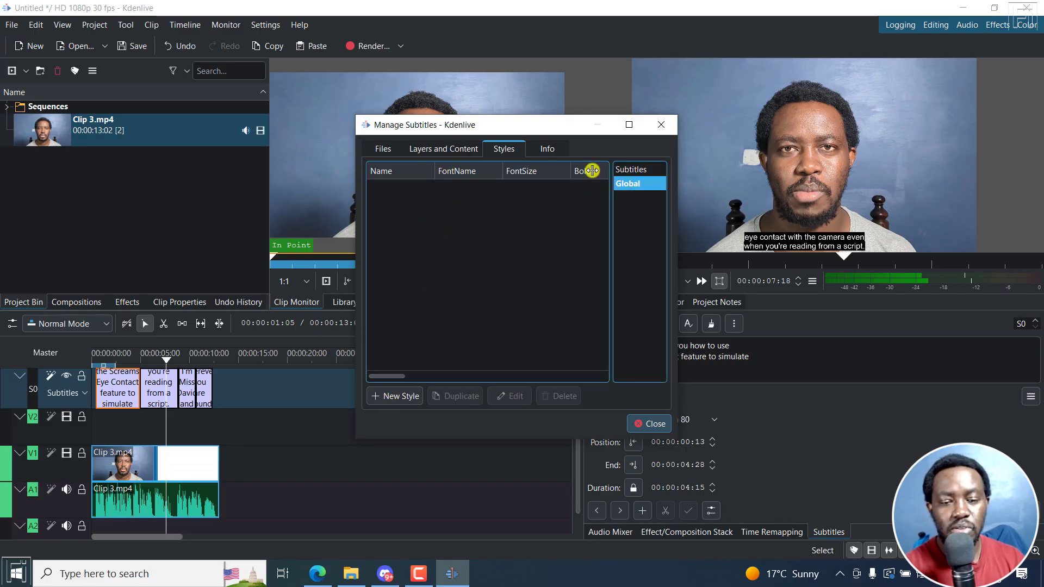
pyautogui.click(633, 169)
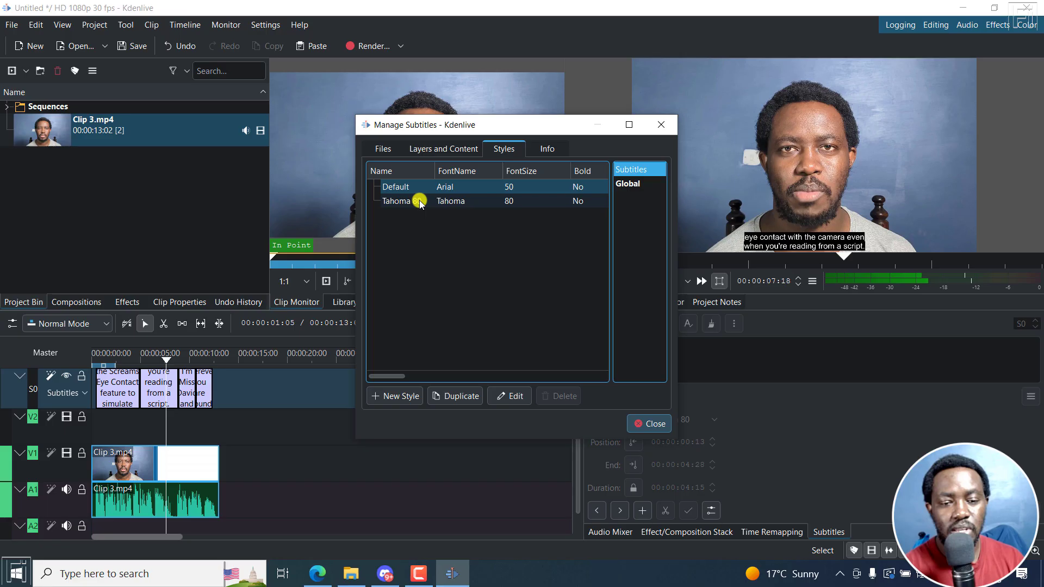
pyautogui.click(631, 125)
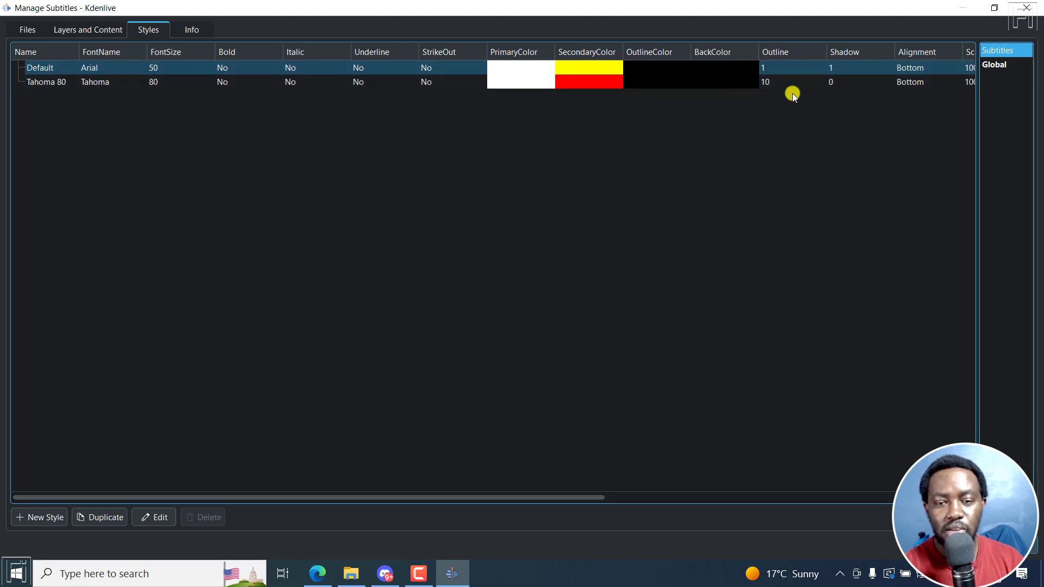
pyautogui.click(647, 70)
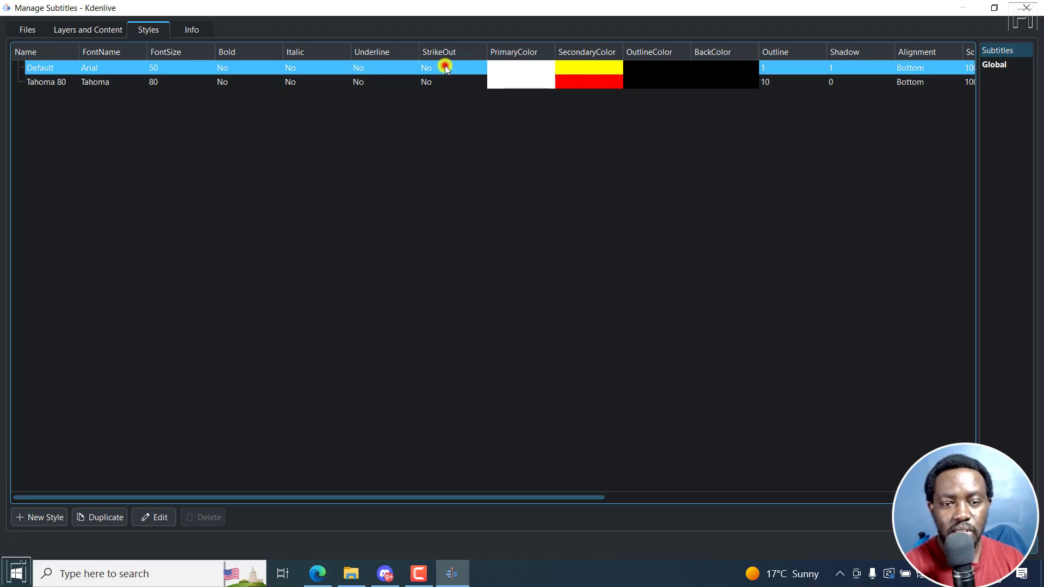
pyautogui.click(155, 518)
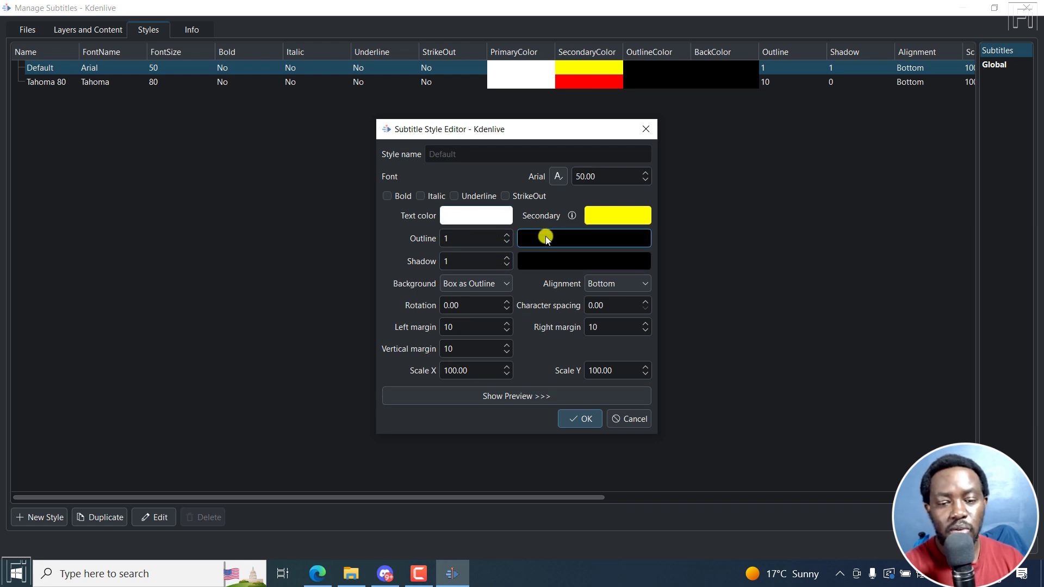
# - Try adjusting the outline colour's hue, then cancel and close the style editor
pyautogui.click(546, 238)
pyautogui.moveTo(564, 174); pyautogui.dragTo(584, 176)
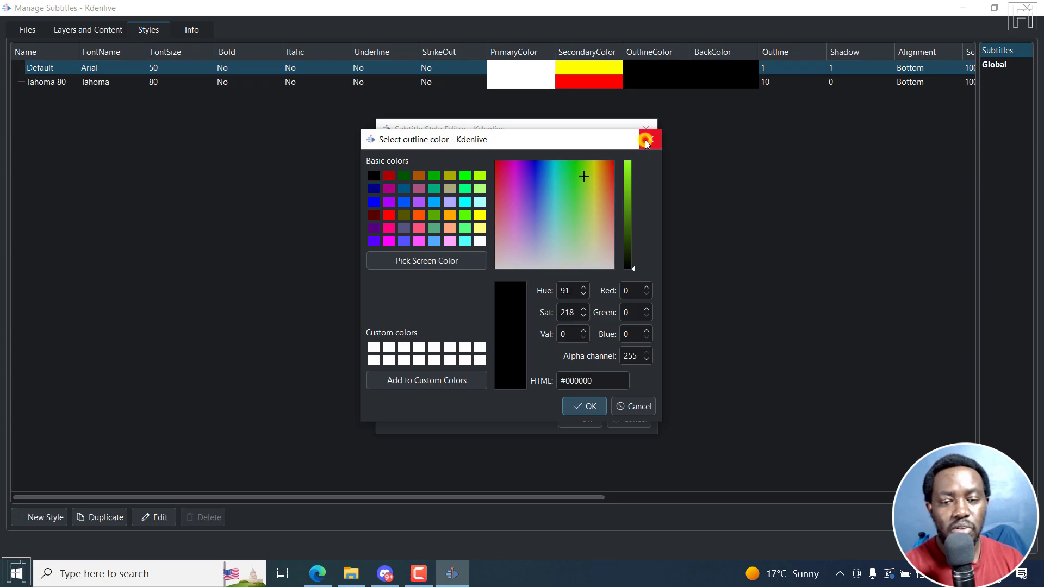
pyautogui.click(646, 141)
pyautogui.click(571, 424)
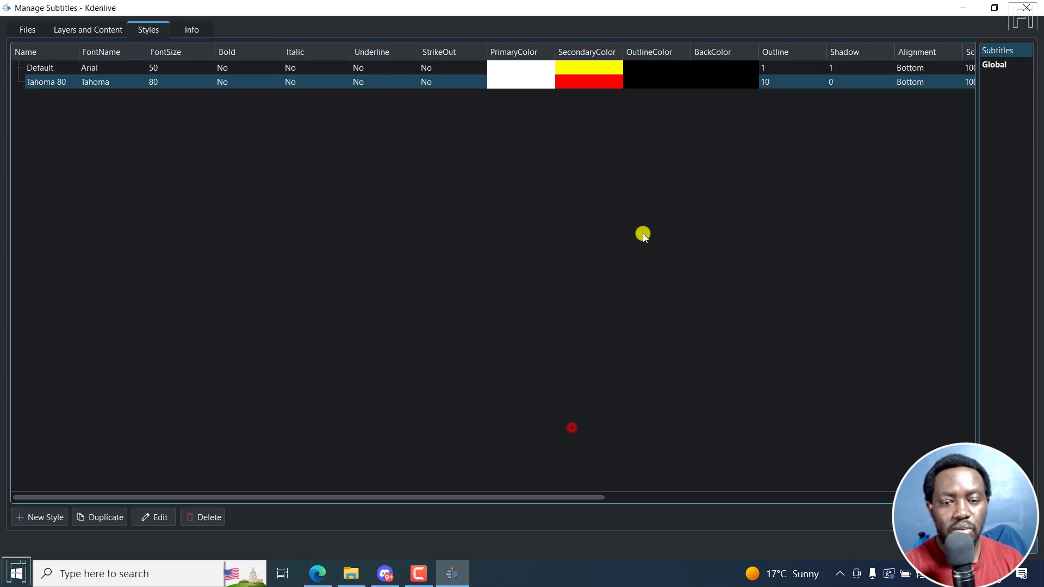
# - Reopen the Default style and set its outline colour to mauve (#aa557f)
pyautogui.click(657, 72)
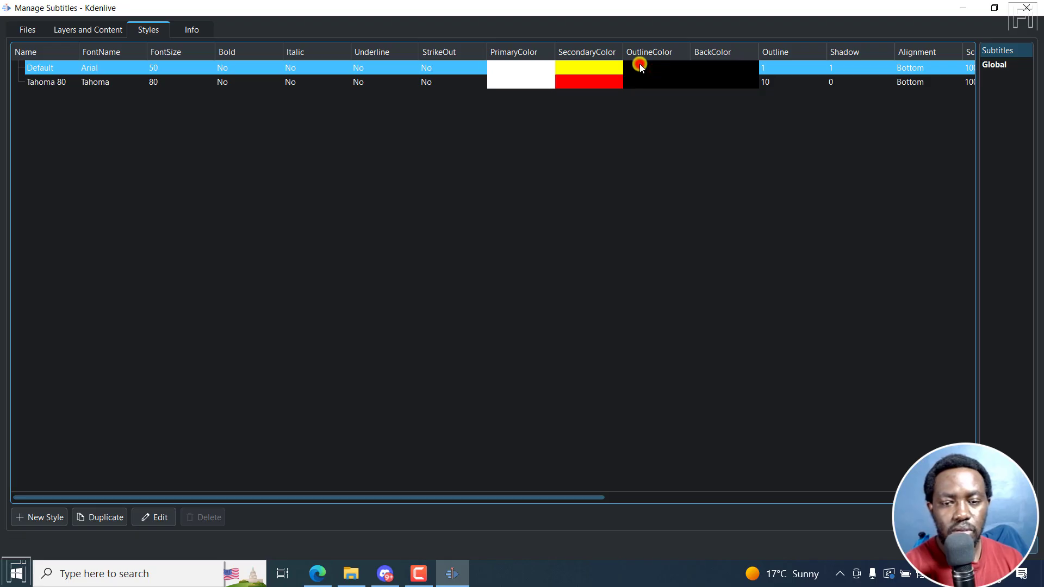
pyautogui.click(151, 517)
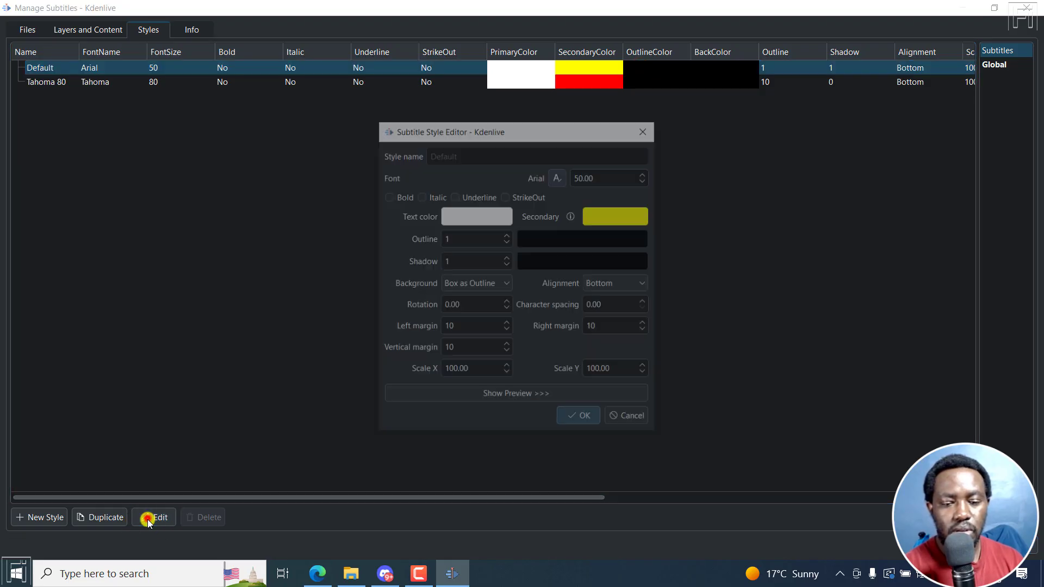
pyautogui.click(593, 240)
pyautogui.moveTo(547, 192)
pyautogui.mouseDown()
pyautogui.moveTo(537, 245)
pyautogui.moveTo(576, 199)
pyautogui.moveTo(596, 241)
pyautogui.mouseUp()
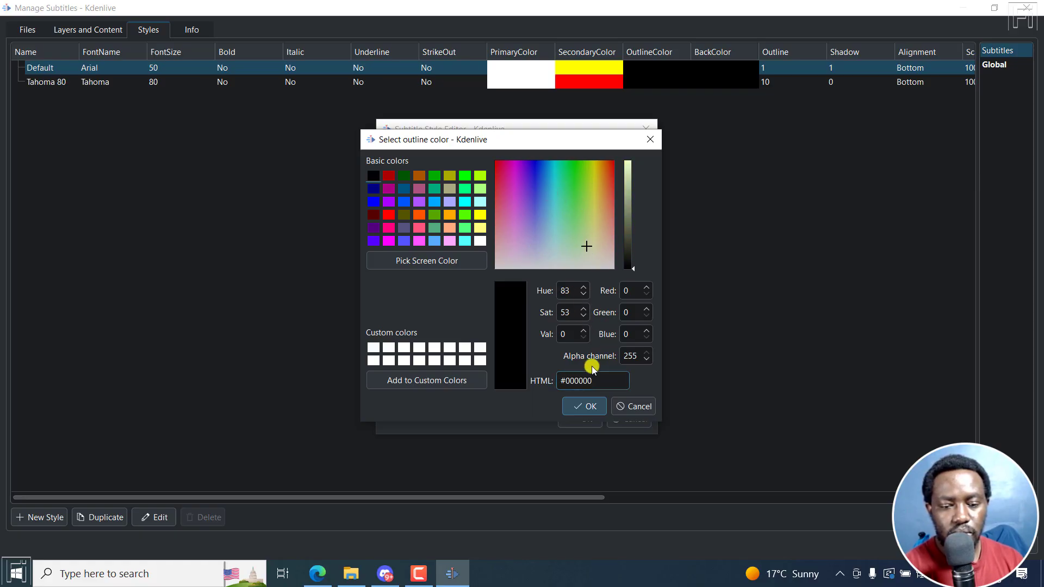
pyautogui.click(420, 193)
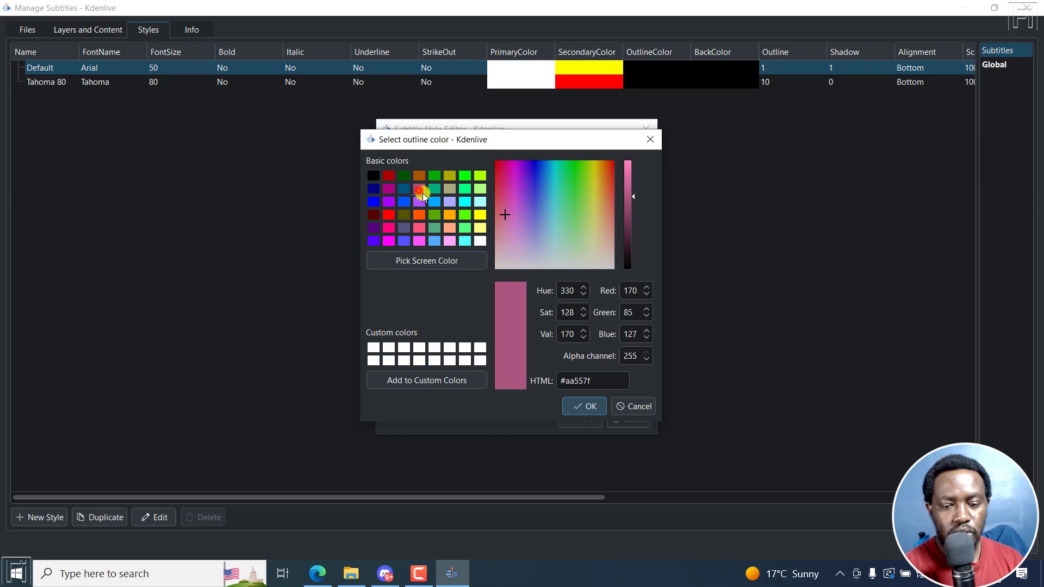
pyautogui.click(434, 215)
pyautogui.click(436, 190)
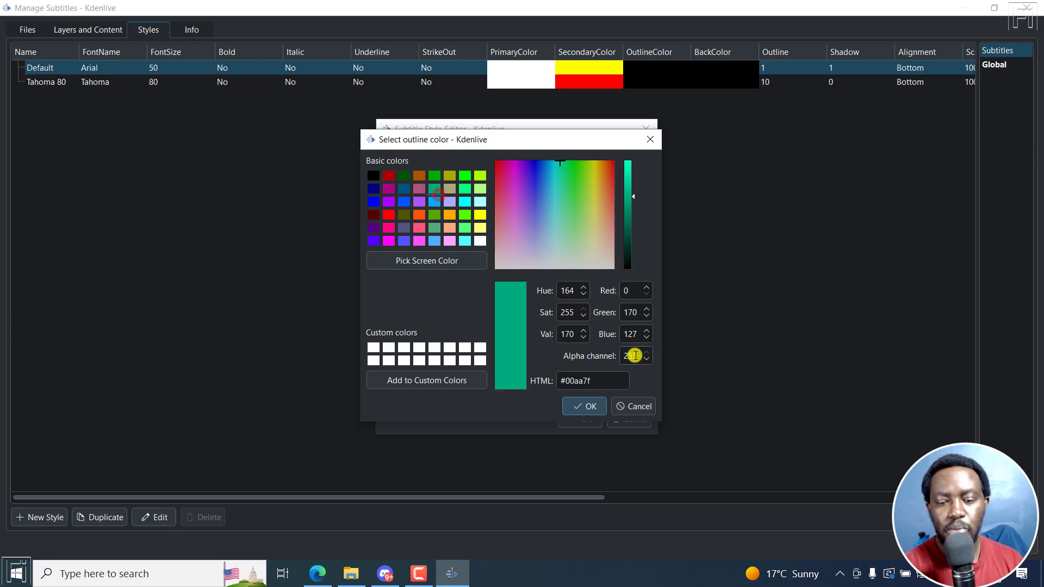
pyautogui.click(437, 190)
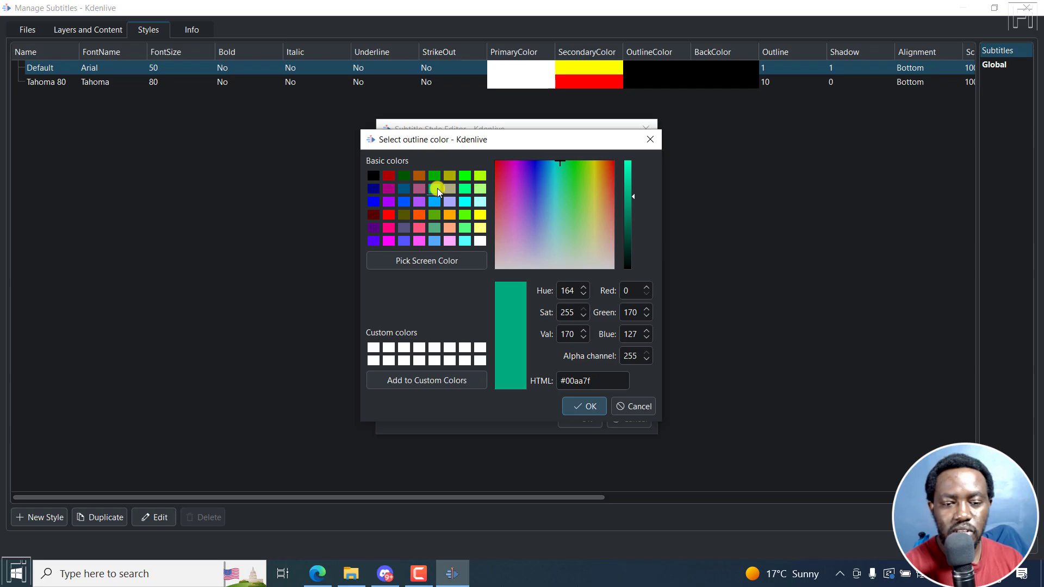
pyautogui.click(421, 187)
pyautogui.click(587, 408)
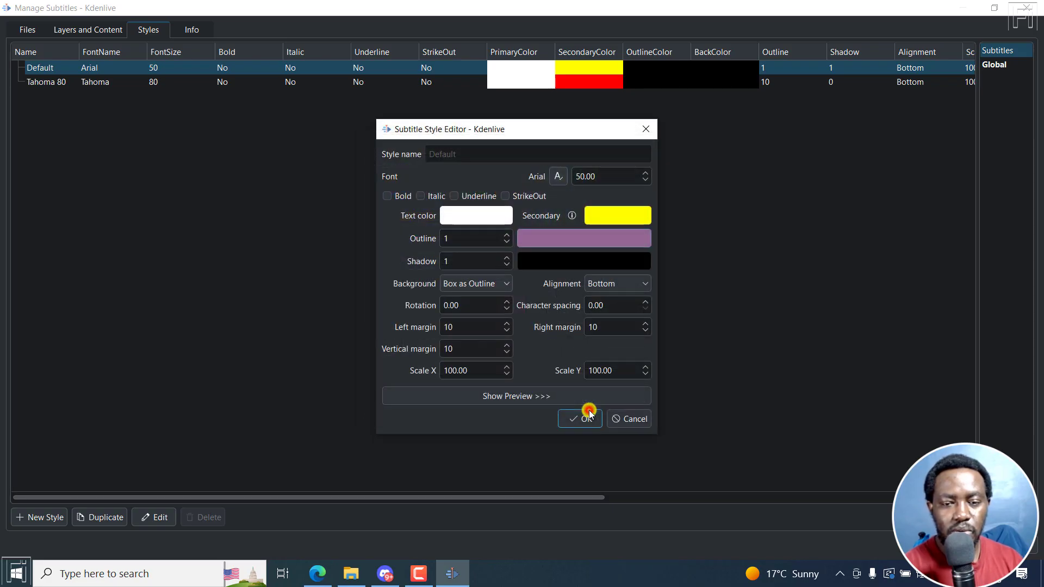
# - Save the Default style changes and close the subtitle style manager
pyautogui.click(578, 417)
pyautogui.click(667, 67)
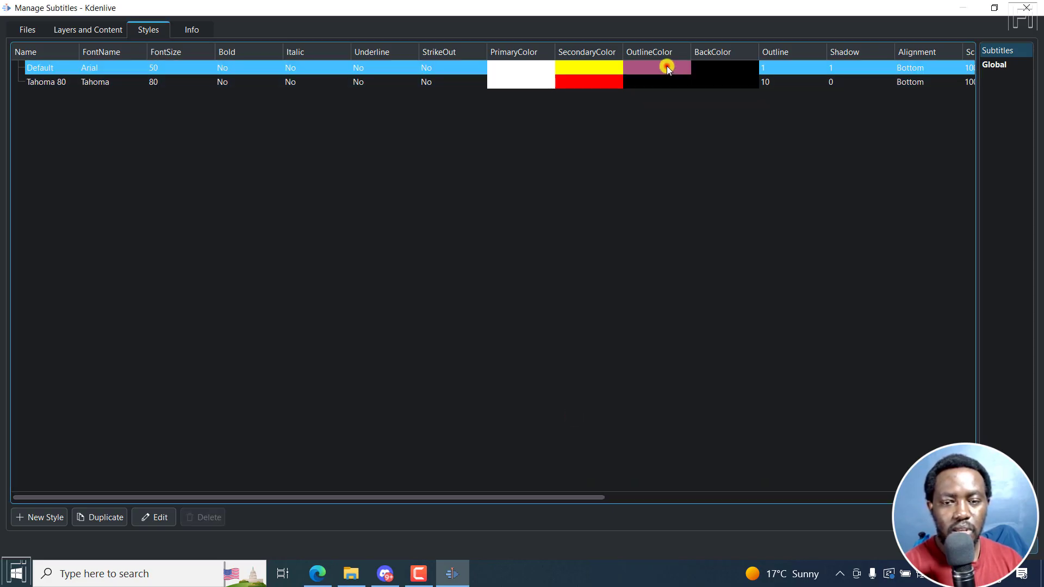
pyautogui.click(1027, 8)
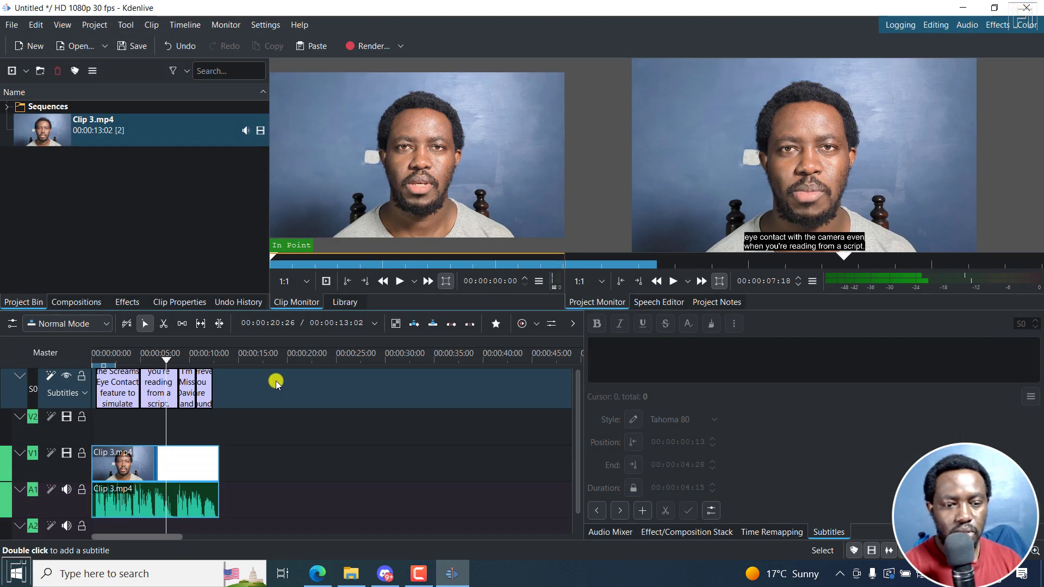
# - Select the second subtitle and scrub the playhead to about 00:00:06:13 to preview it
pyautogui.click(124, 359)
pyautogui.click(116, 388)
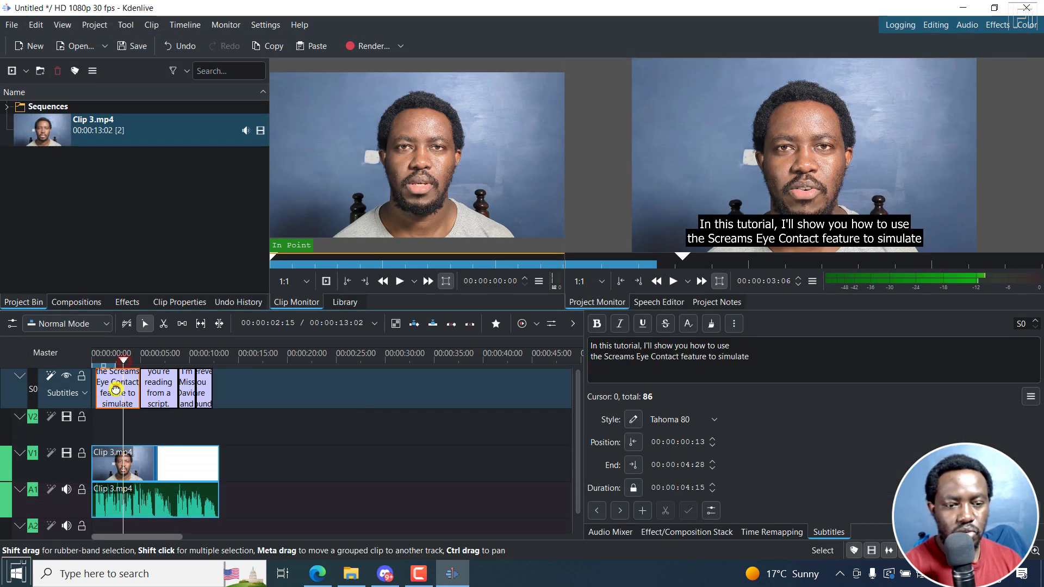
pyautogui.click(159, 389)
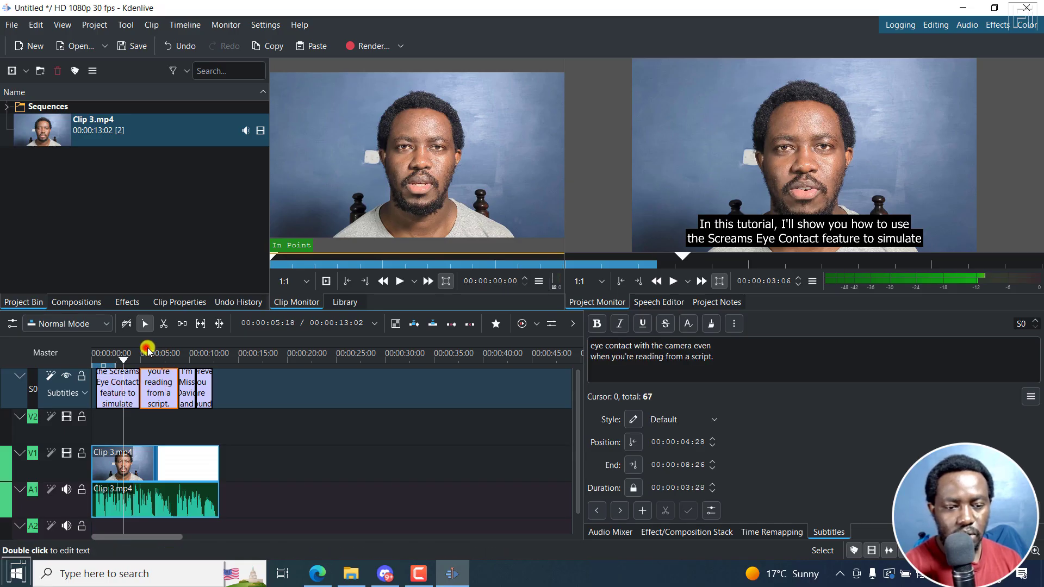
pyautogui.moveTo(148, 348); pyautogui.dragTo(155, 351)
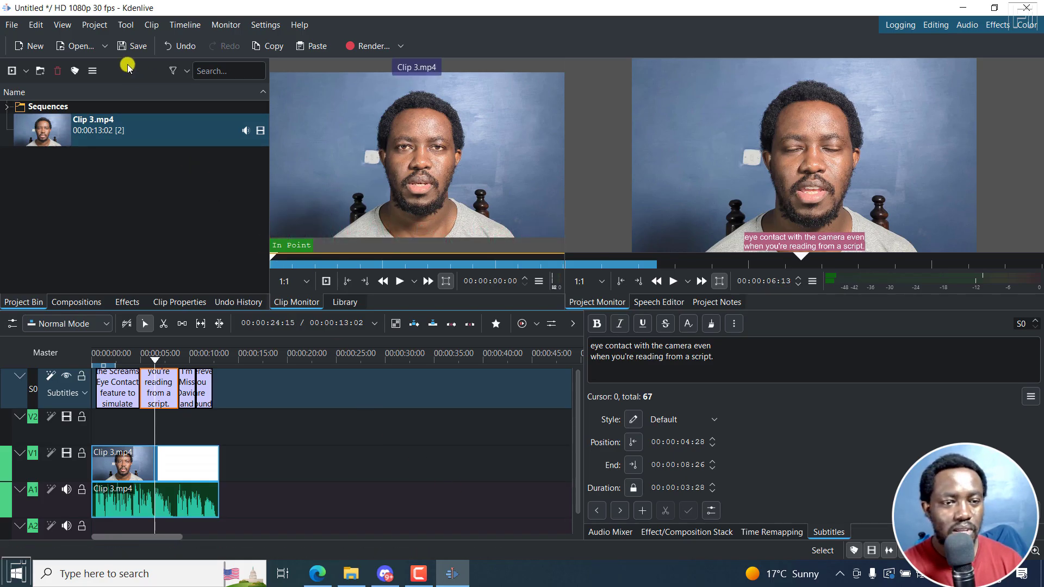
# - Export the subtitles as Sub Station Alpha (*.ass) named 'styled ass subs'
pyautogui.click(95, 25)
pyautogui.moveTo(140, 190)
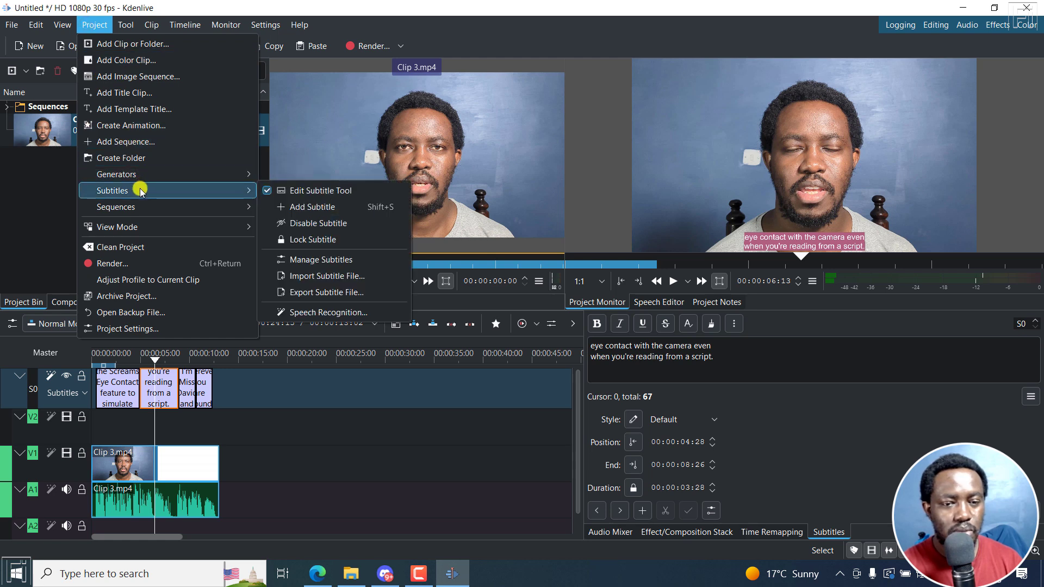
pyautogui.click(311, 292)
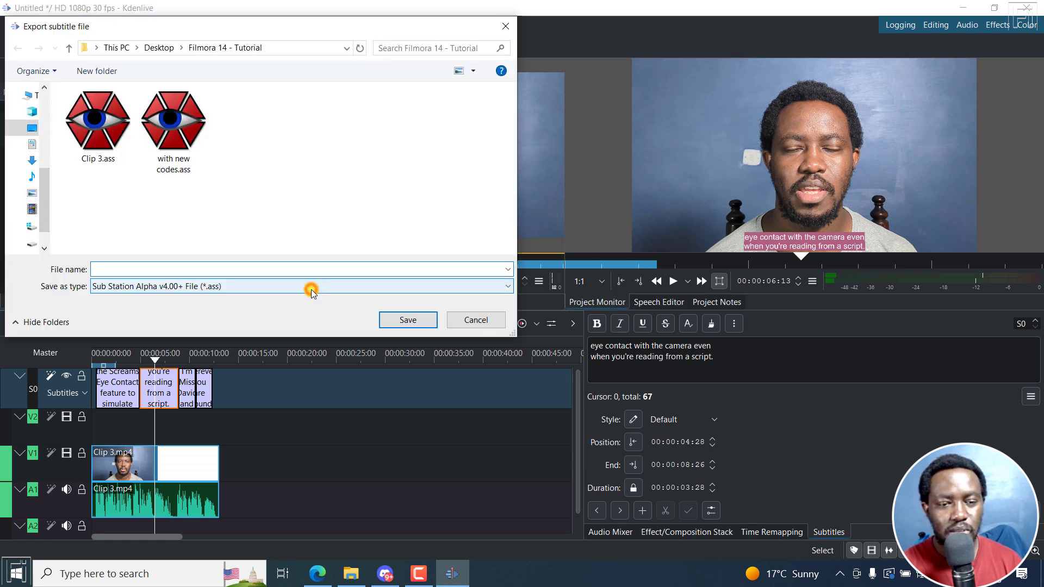
pyautogui.click(183, 289)
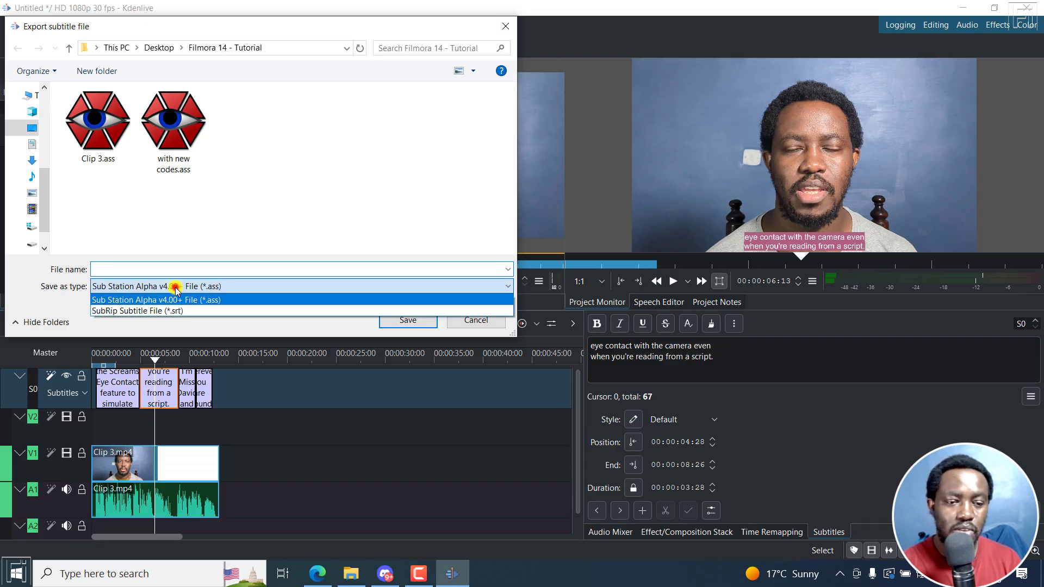
pyautogui.click(212, 300)
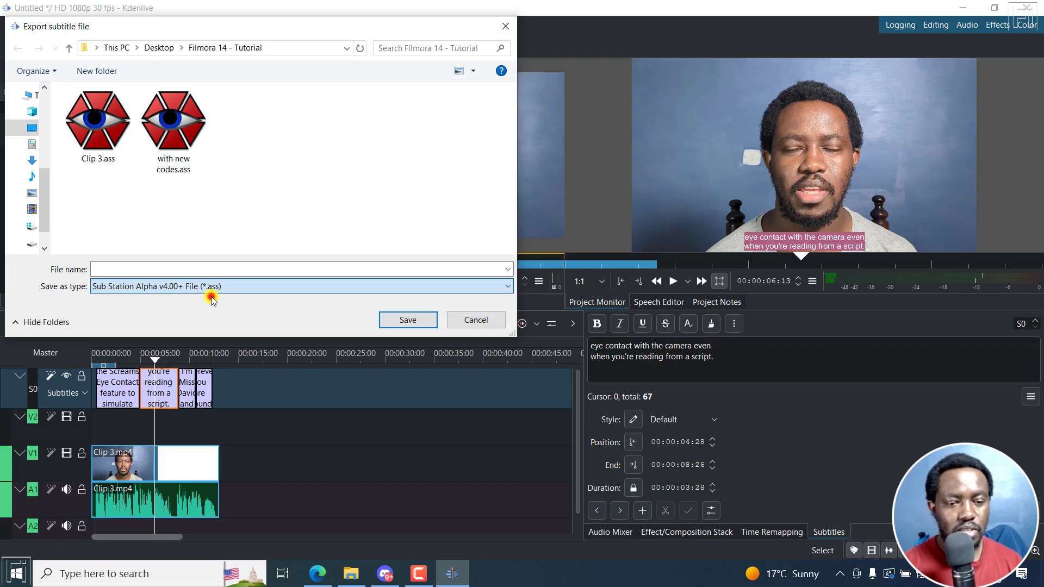
pyautogui.click(181, 270)
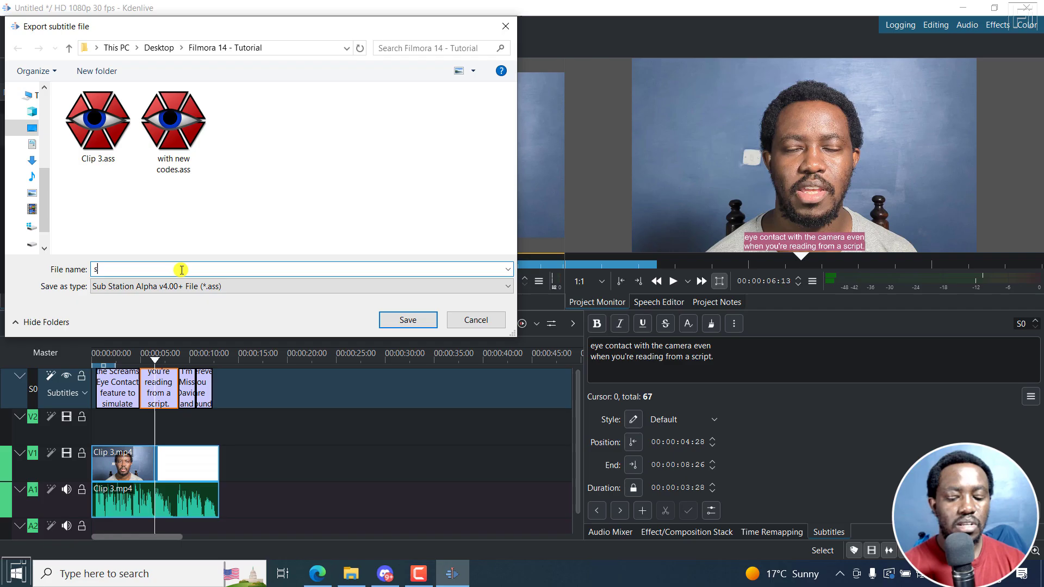
pyautogui.write('styled ass subs')
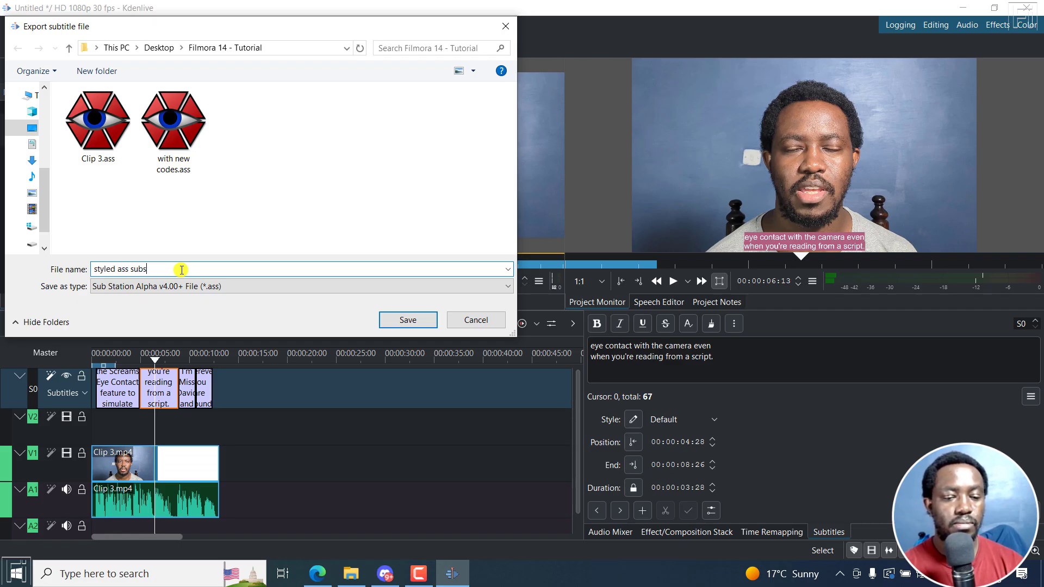
pyautogui.click(407, 319)
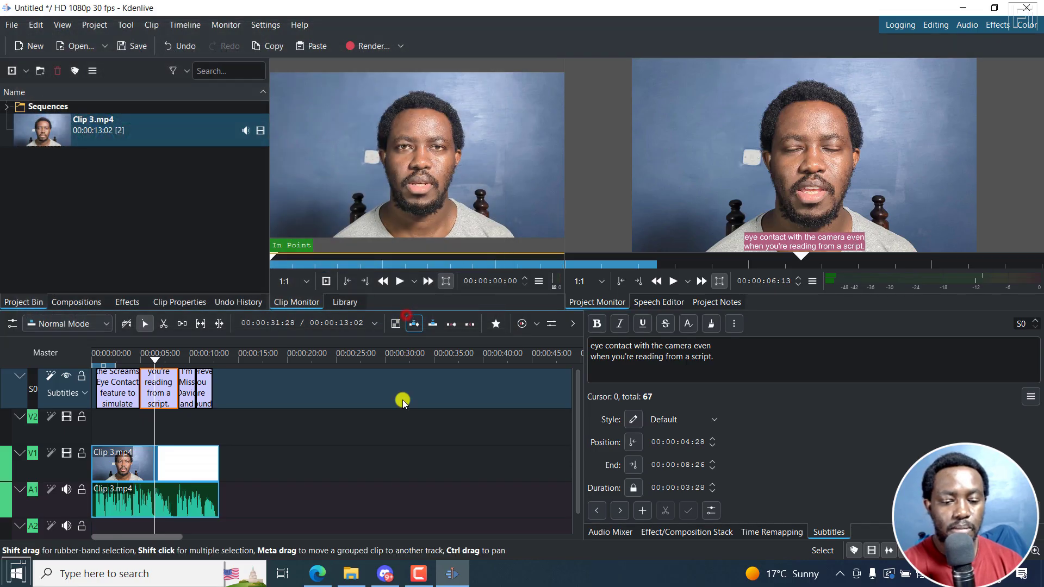
# - Open styled ass subs.ass from the tutorial folder, then bring up Windows search
pyautogui.click(352, 574)
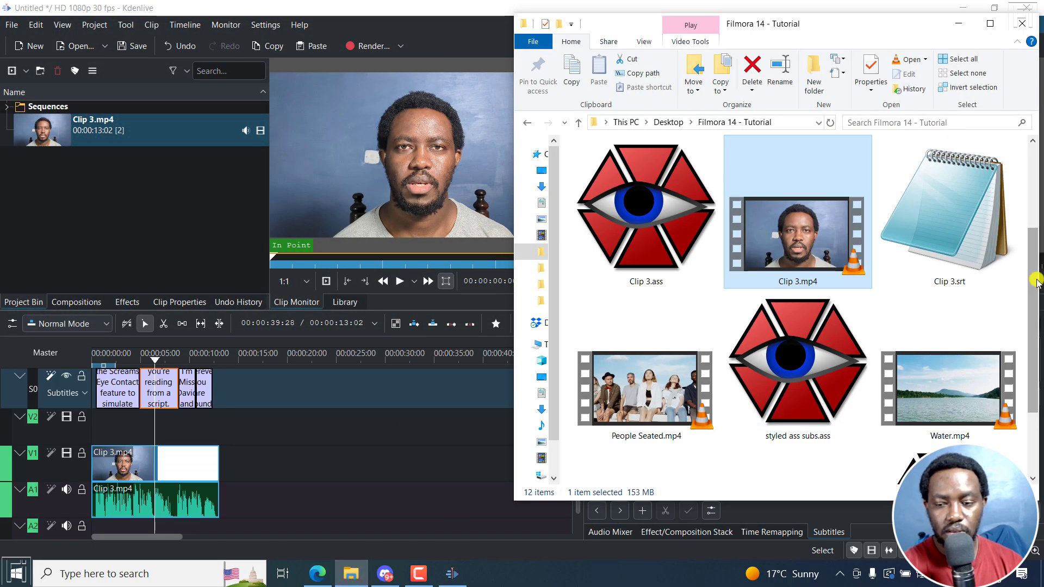
pyautogui.scroll(-2, 1037, 281)
pyautogui.click(805, 260)
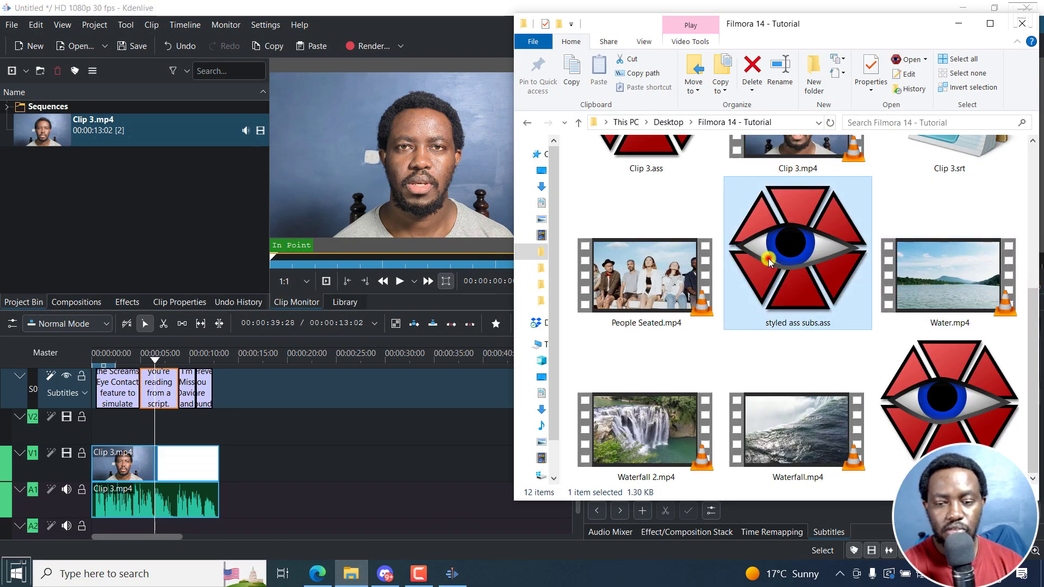
pyautogui.doubleClick(808, 261)
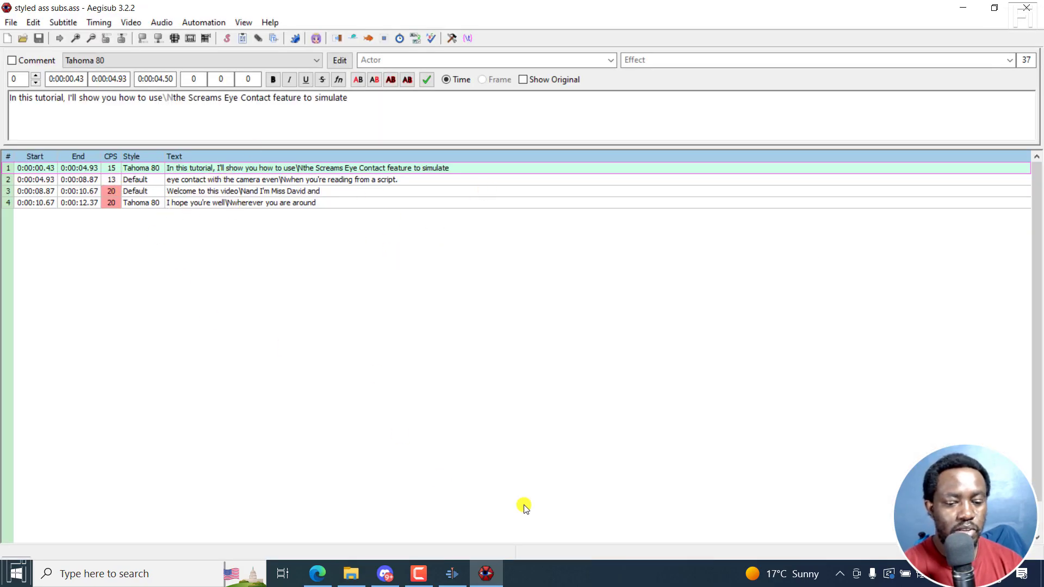
pyautogui.click(146, 579)
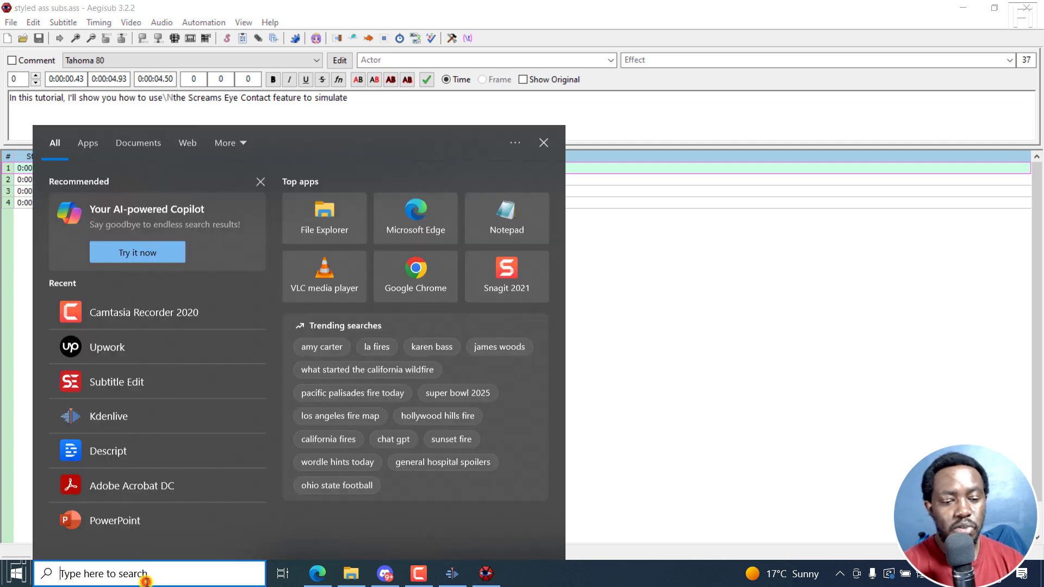
# - Launch Subtitle Edit and open styled ass subs.ass while keeping the current video
pyautogui.click(152, 373)
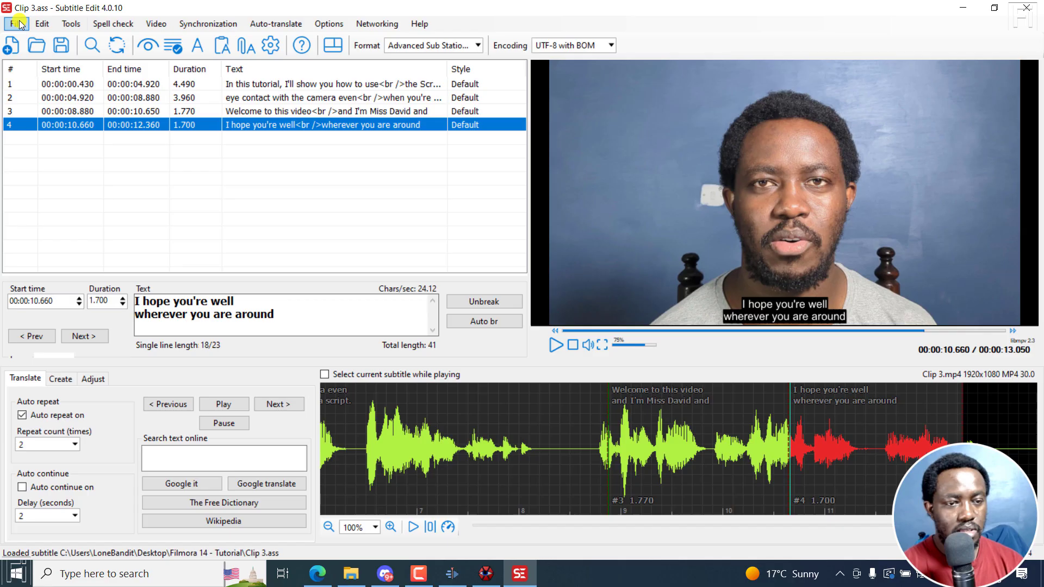
pyautogui.click(18, 24)
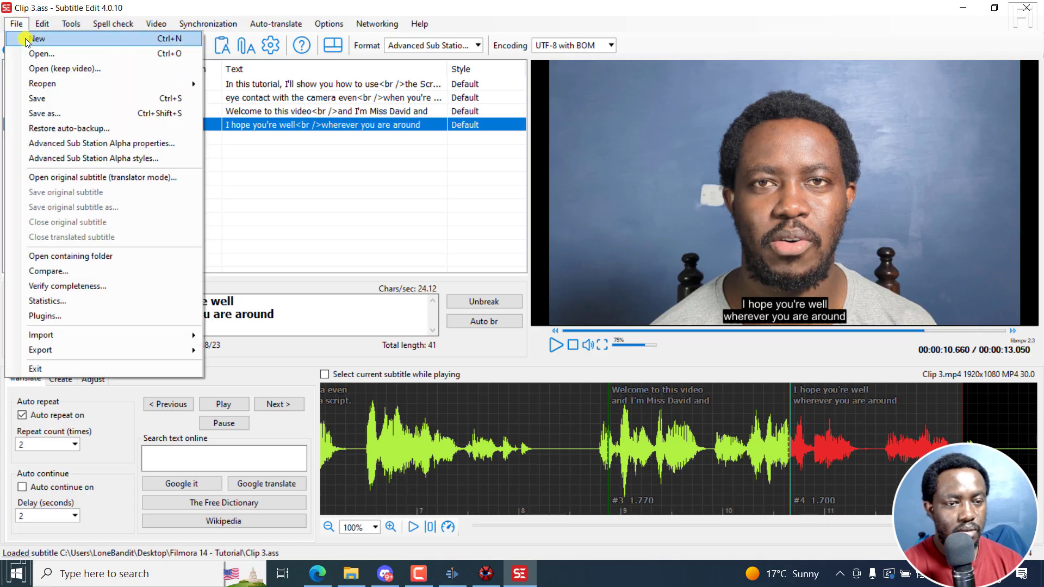
pyautogui.click(47, 69)
pyautogui.click(171, 263)
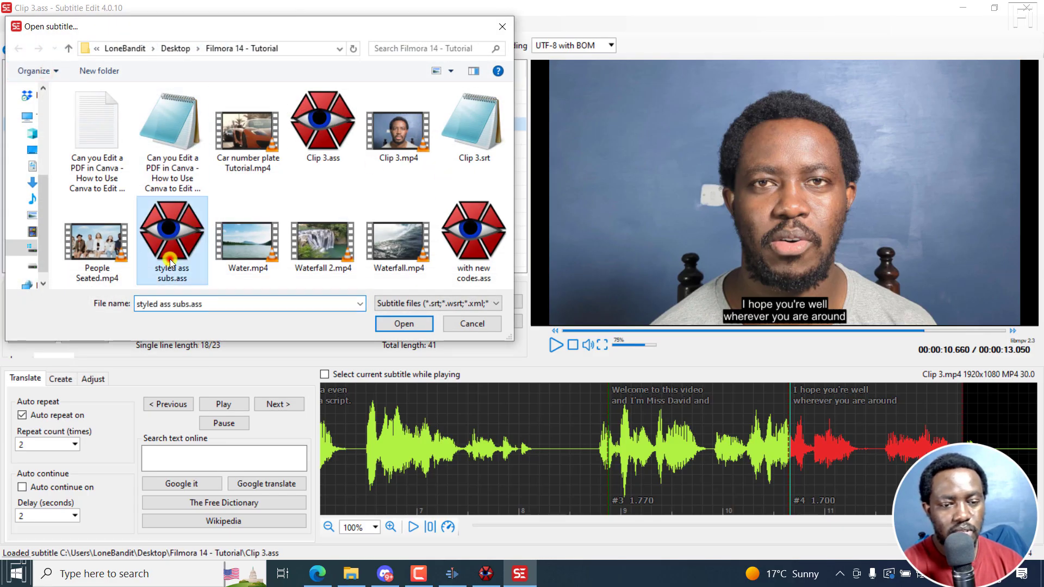
pyautogui.click(404, 323)
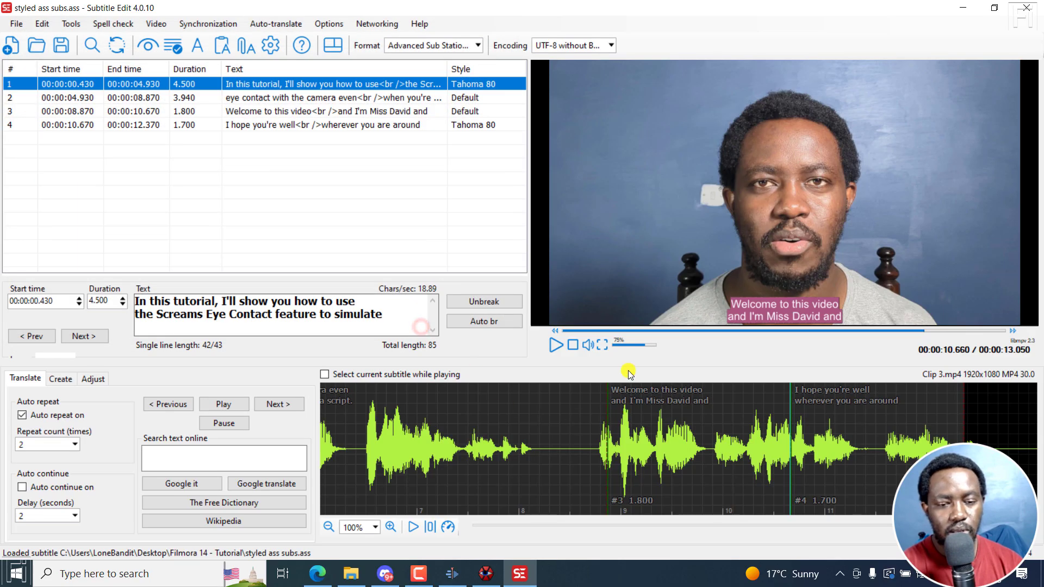
# - Step through the four subtitle lines checking their Tahoma 80 or Default styles, then return to Kdenlive
pyautogui.click(266, 98)
pyautogui.click(297, 112)
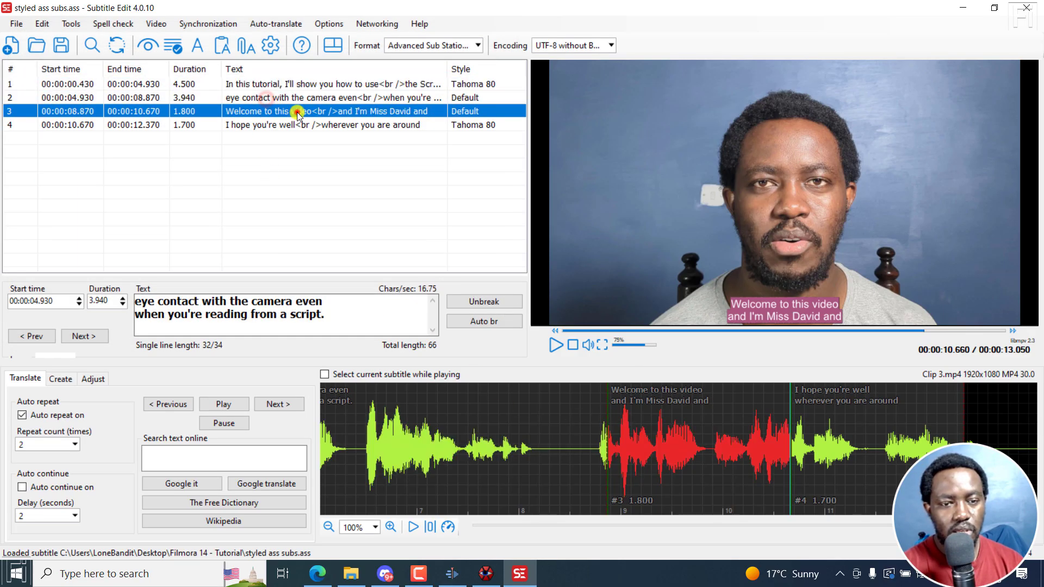
pyautogui.click(298, 125)
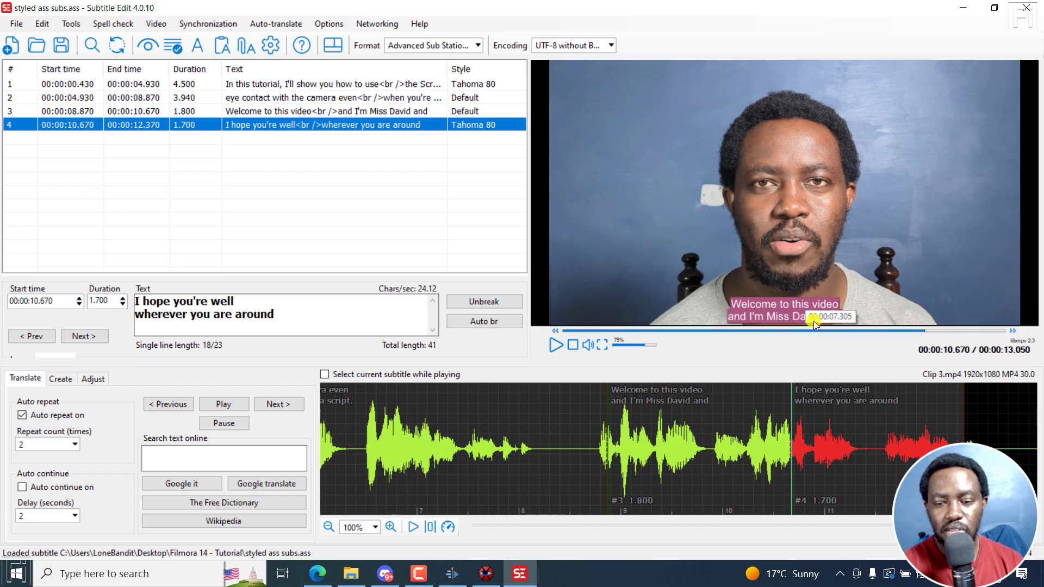
pyautogui.click(308, 114)
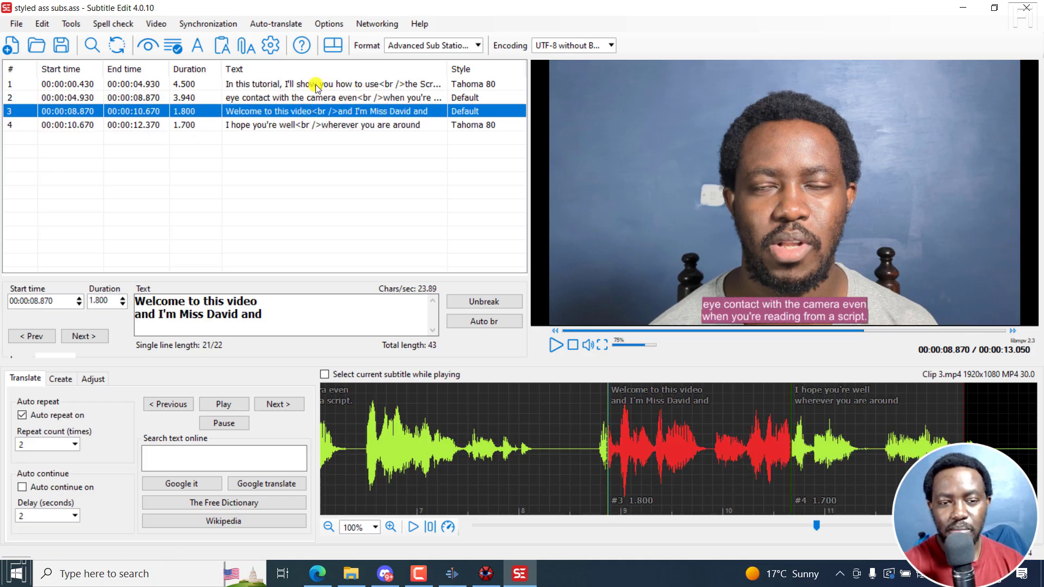
pyautogui.click(315, 100)
pyautogui.click(278, 86)
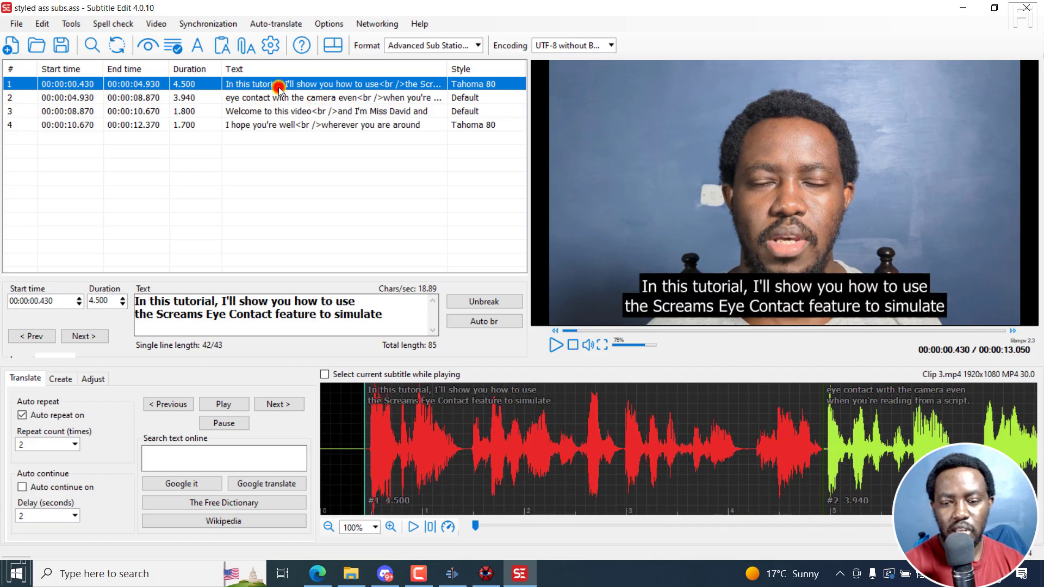
pyautogui.click(324, 98)
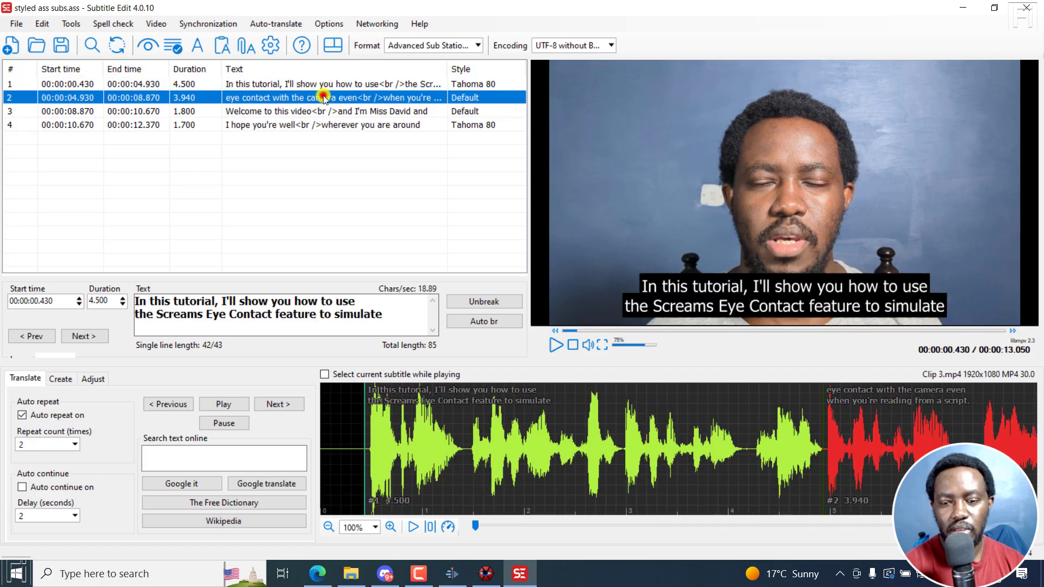
pyautogui.click(311, 111)
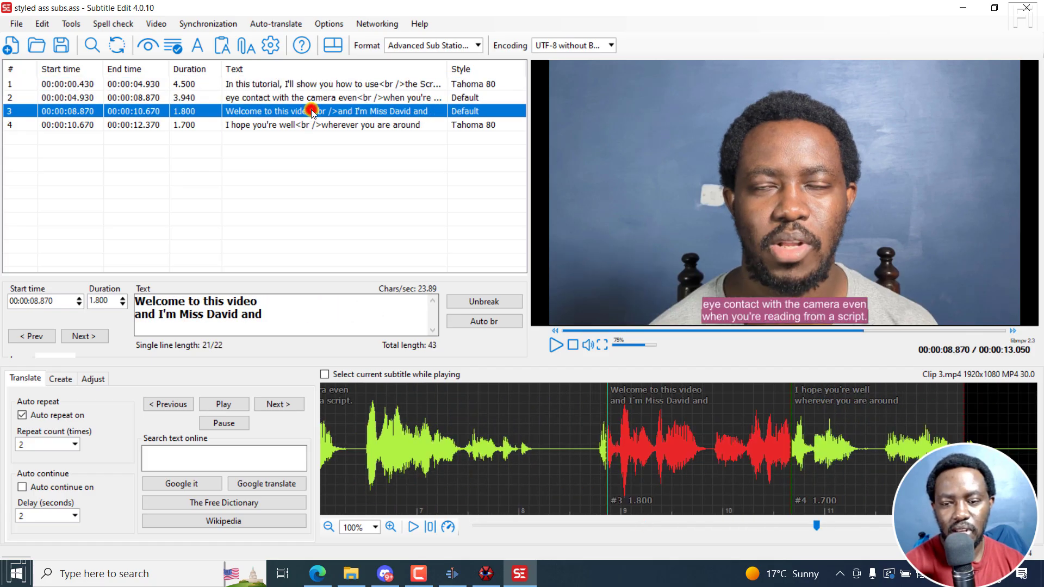
pyautogui.click(324, 125)
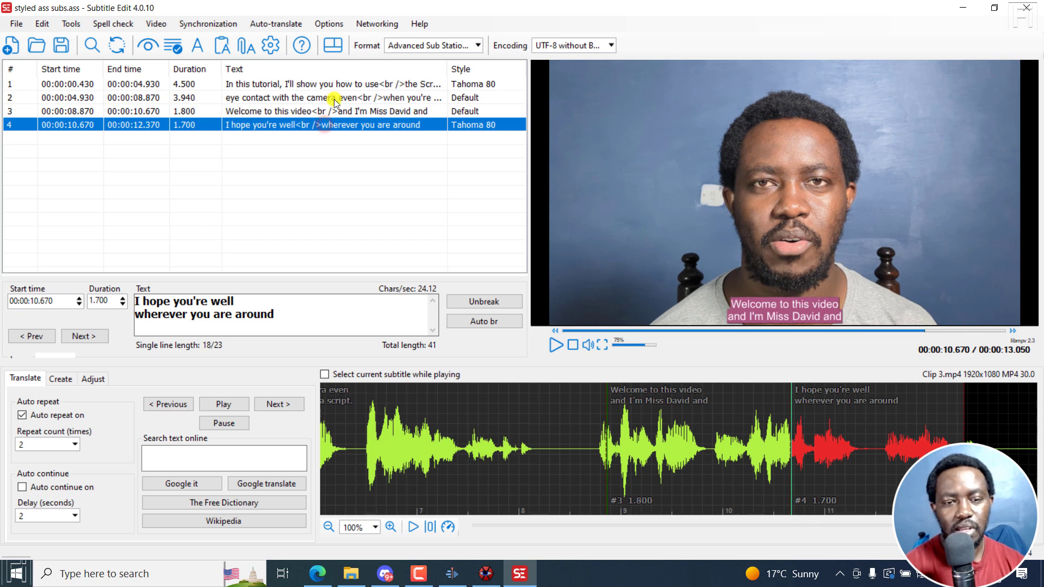
pyautogui.click(351, 111)
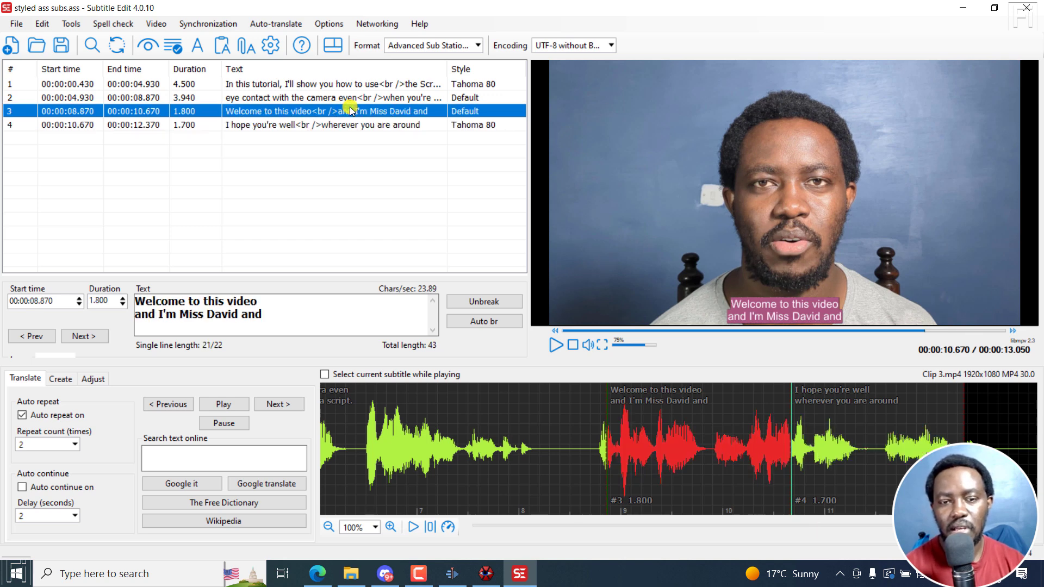
pyautogui.click(423, 124)
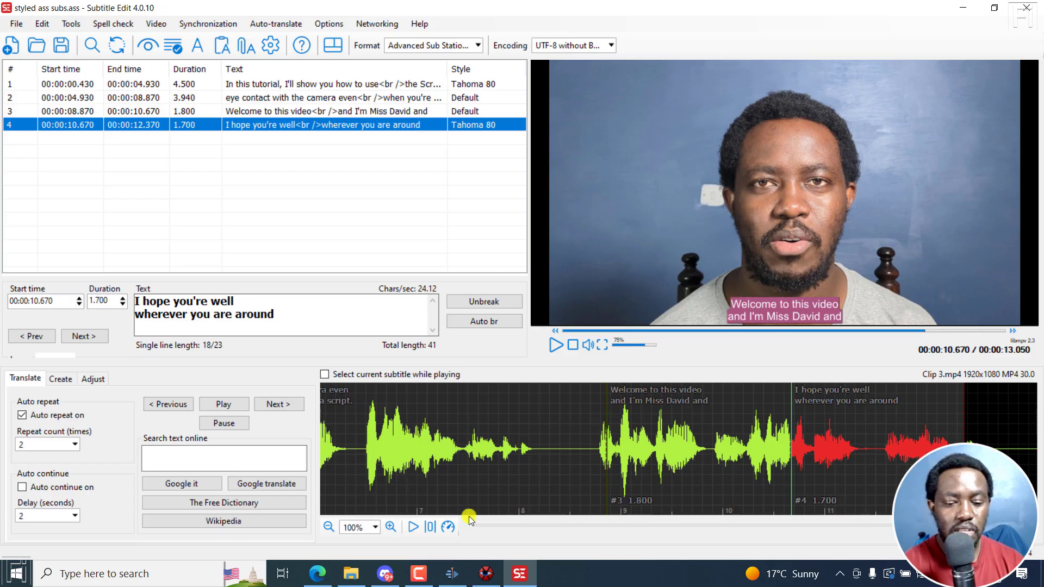
pyautogui.click(457, 575)
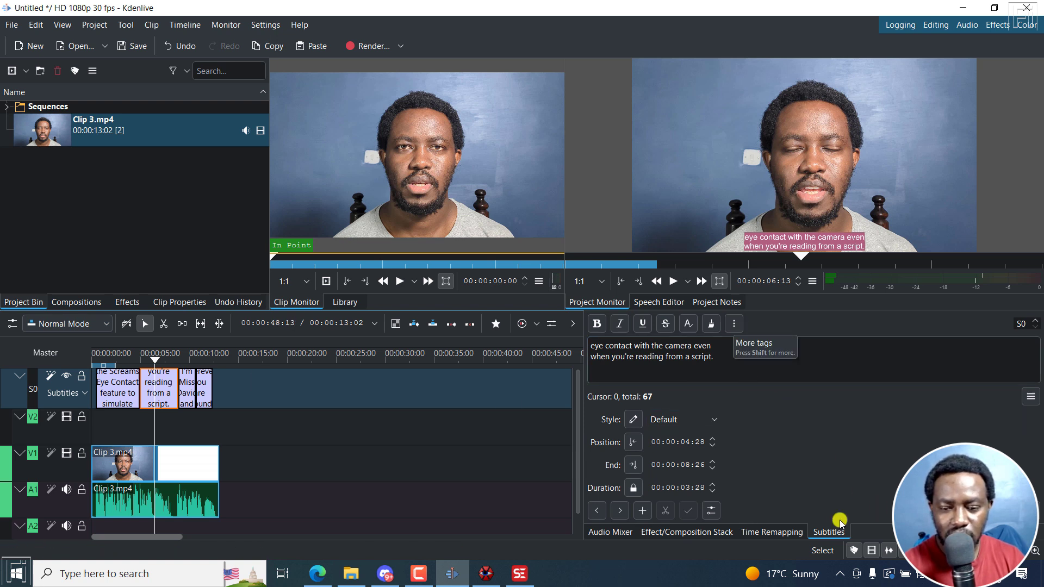
# - Give the eye contact subtitle a position override of X 944, Y 949
pyautogui.click(822, 531)
pyautogui.click(738, 325)
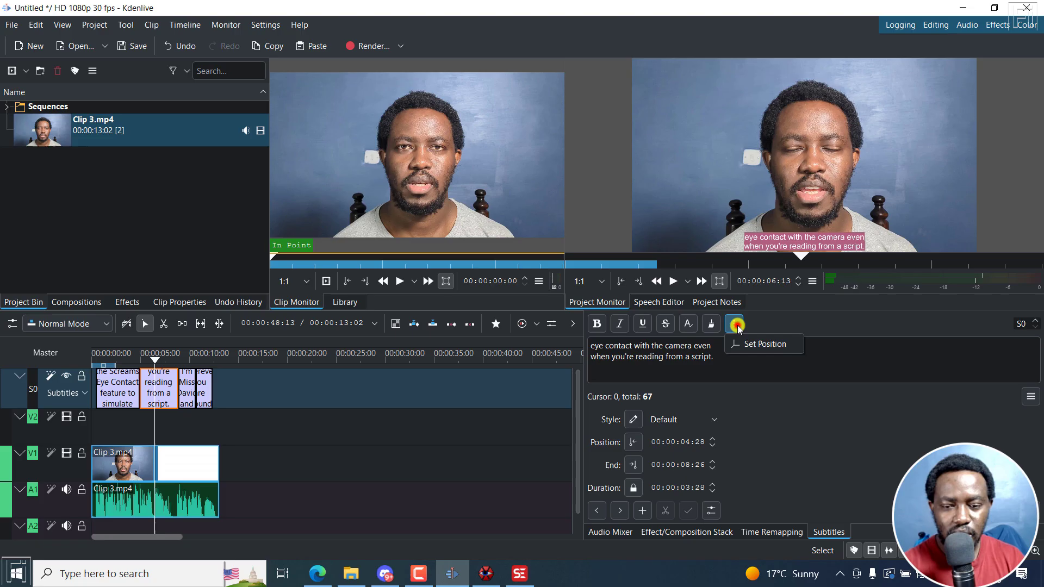
pyautogui.click(765, 342)
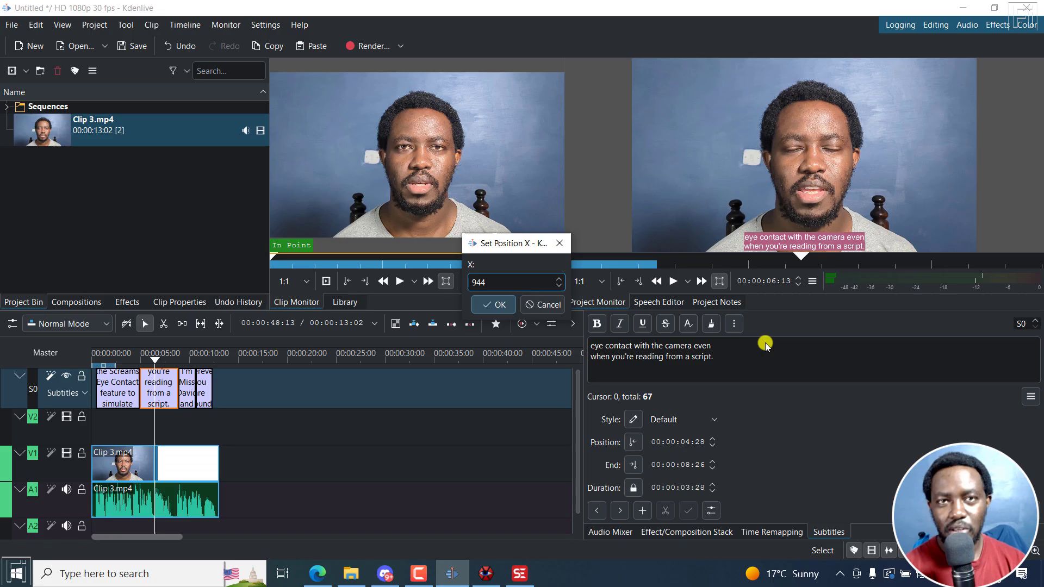
pyautogui.click(496, 306)
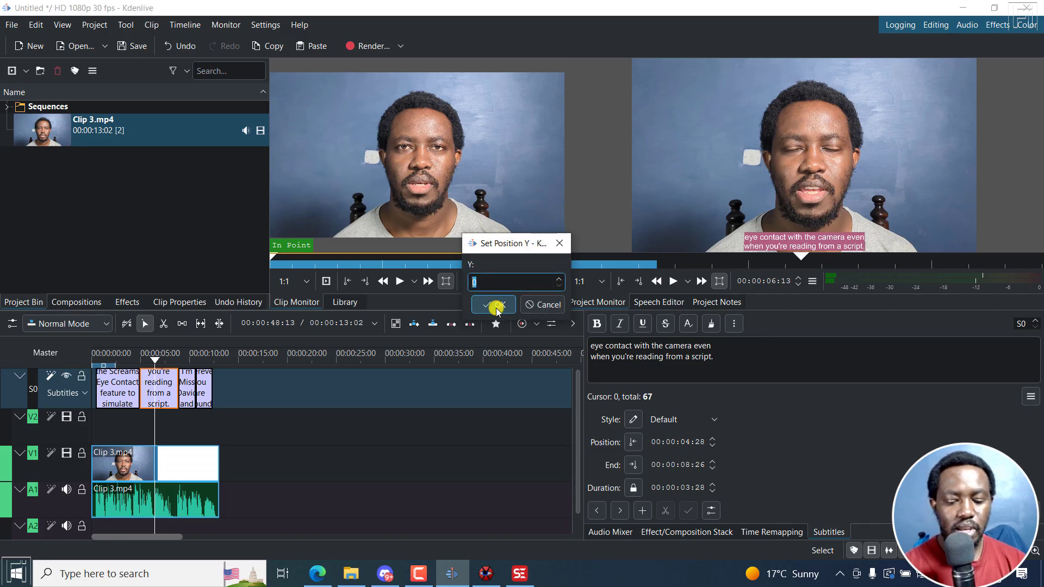
pyautogui.write('949')
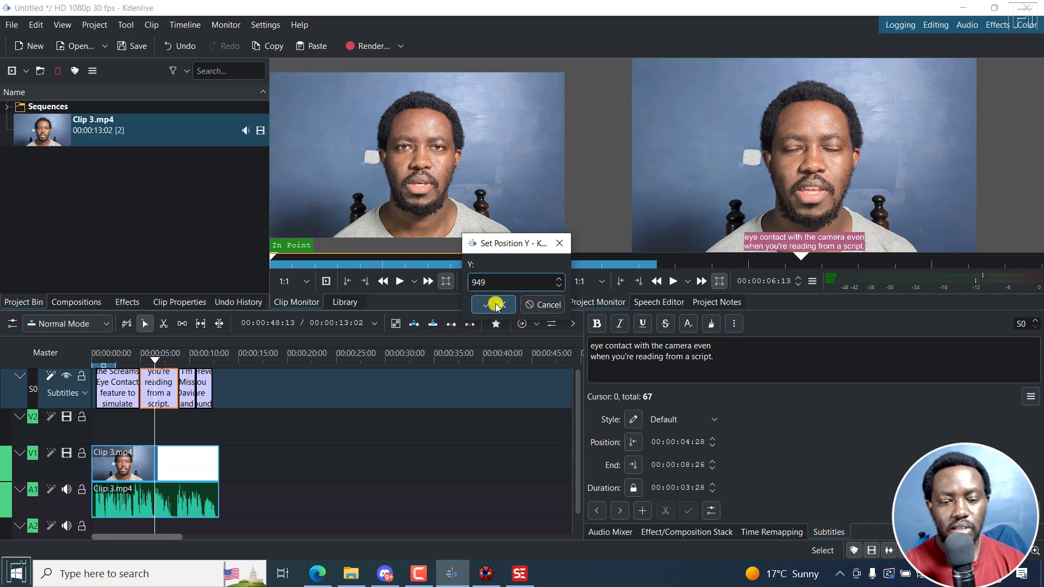
pyautogui.click(496, 307)
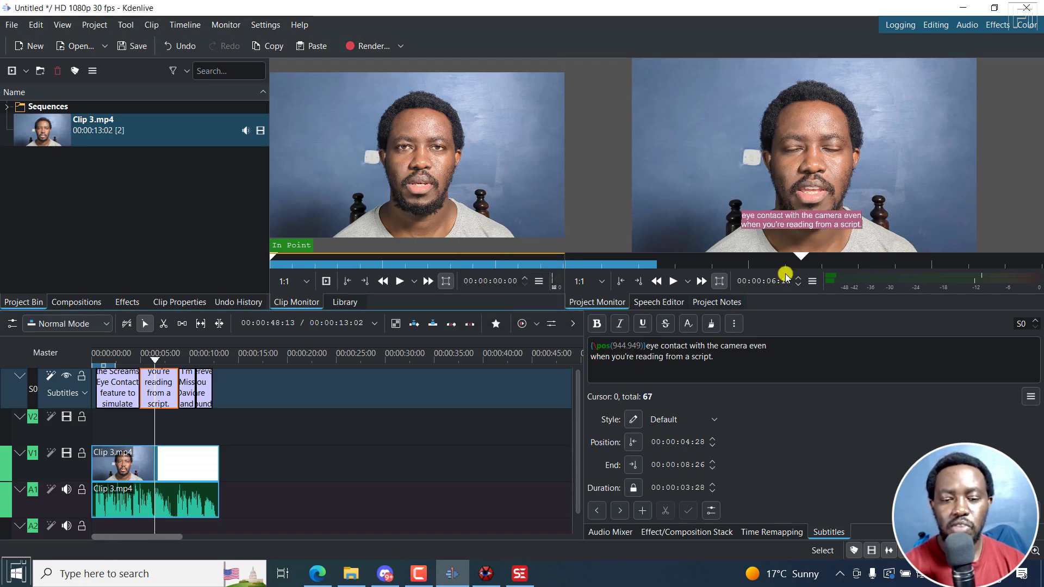
pyautogui.moveTo(592, 346); pyautogui.dragTo(649, 346)
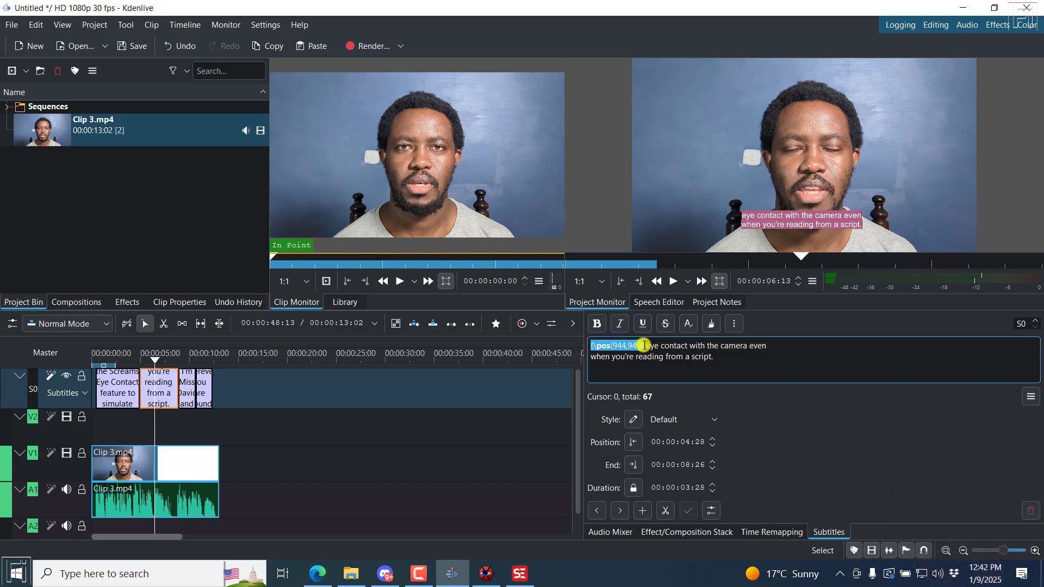
pyautogui.click(1029, 397)
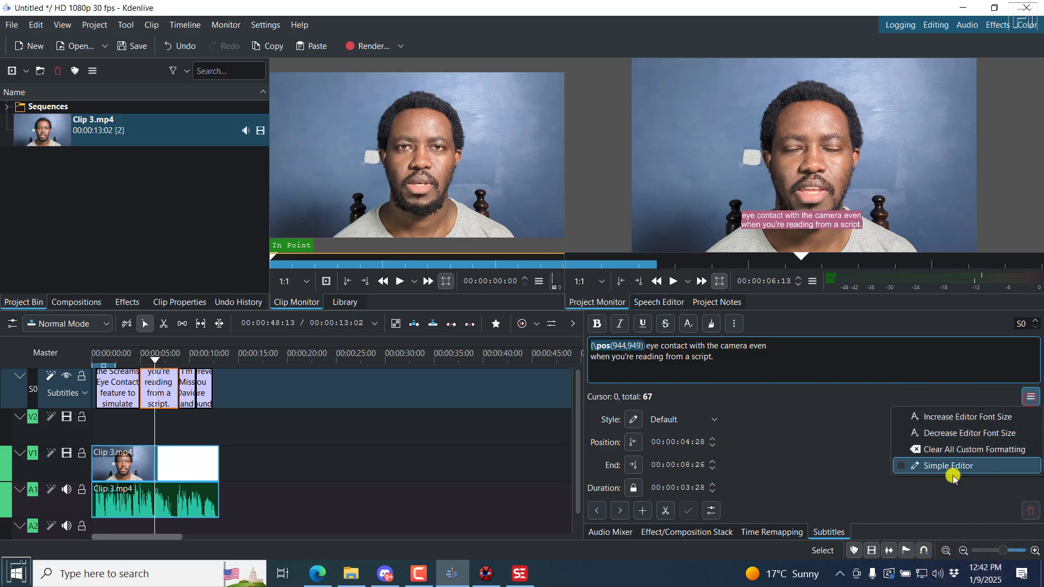
pyautogui.click(832, 328)
pyautogui.click(725, 371)
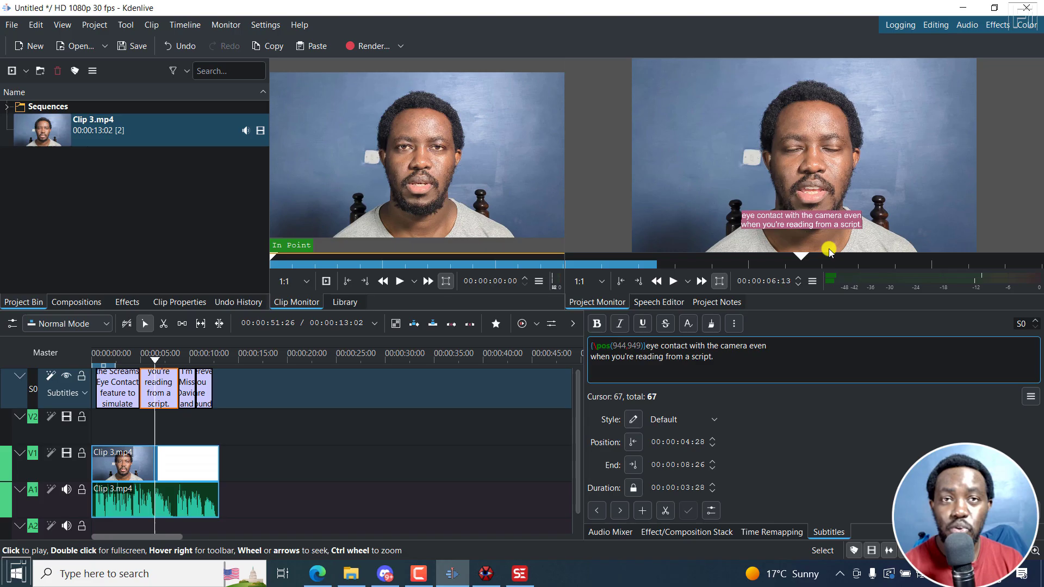
pyautogui.click(188, 356)
pyautogui.click(203, 356)
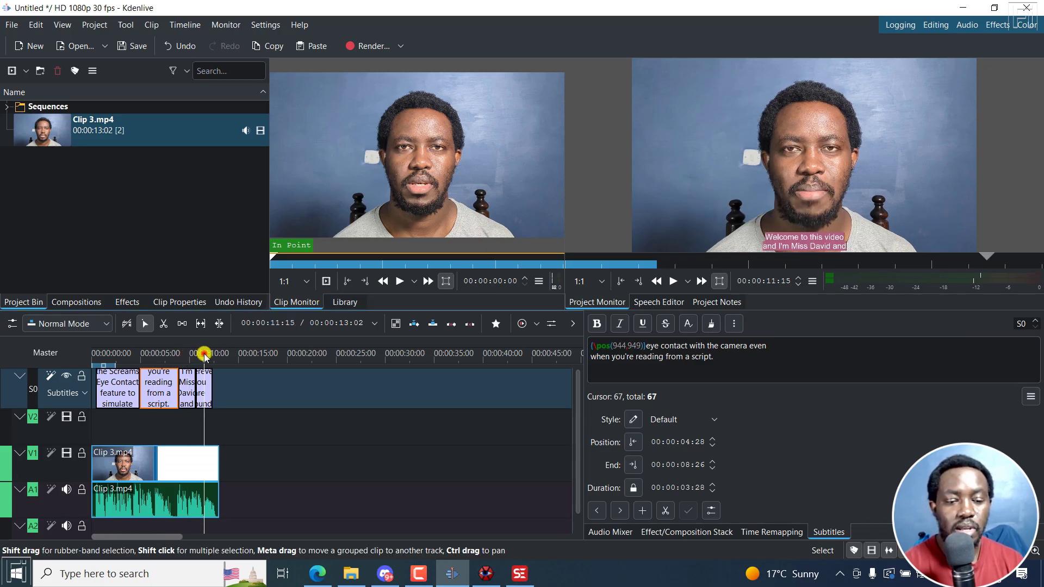
pyautogui.moveTo(99, 353); pyautogui.dragTo(112, 362)
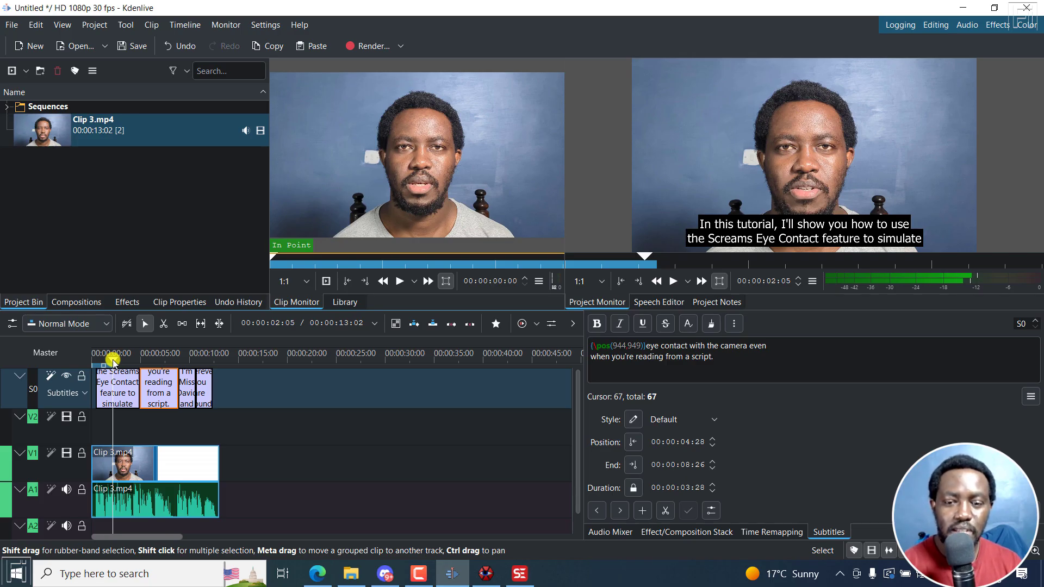
pyautogui.click(159, 354)
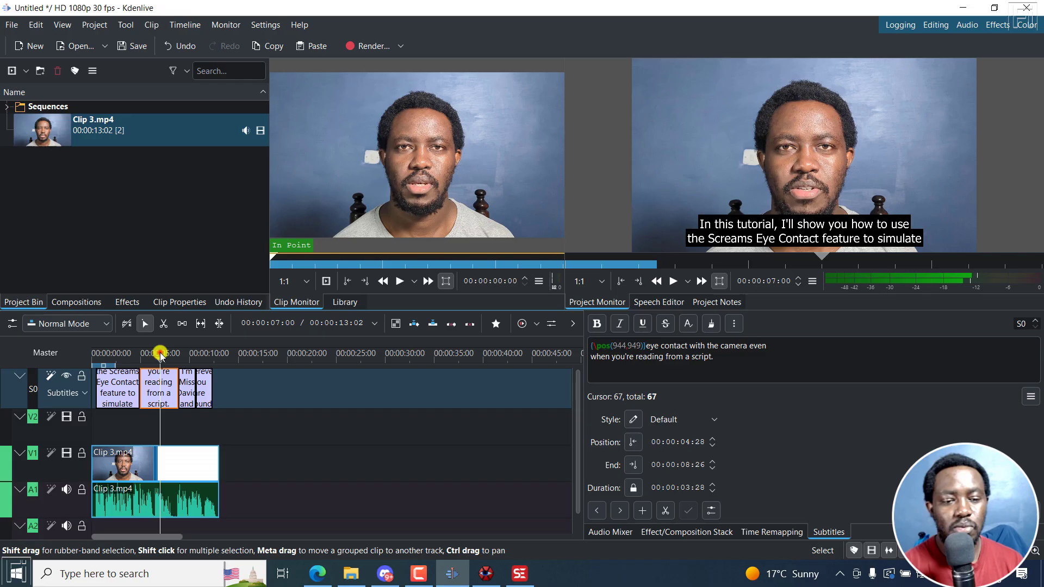
pyautogui.moveTo(168, 354); pyautogui.dragTo(204, 354)
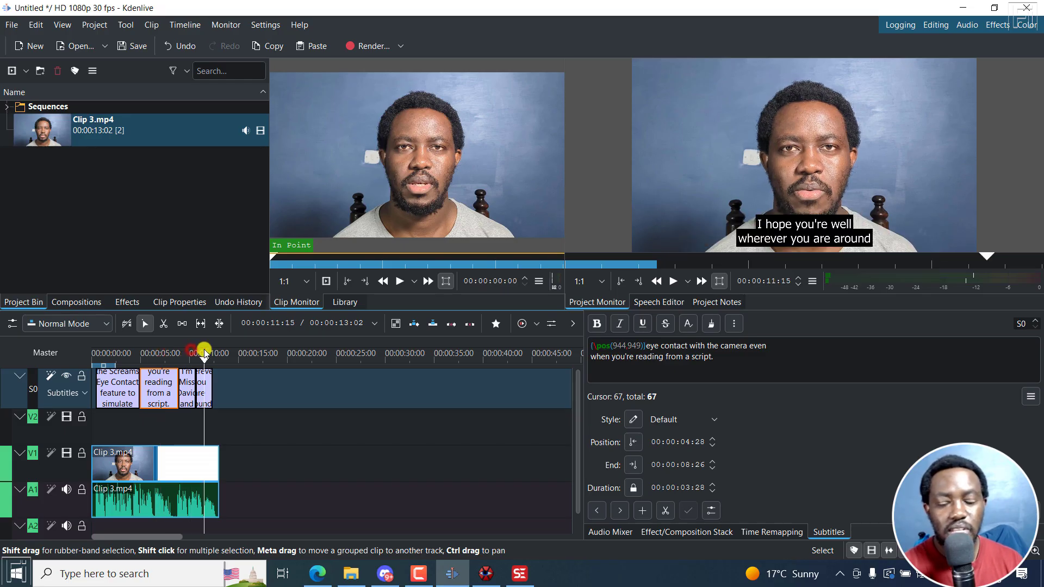